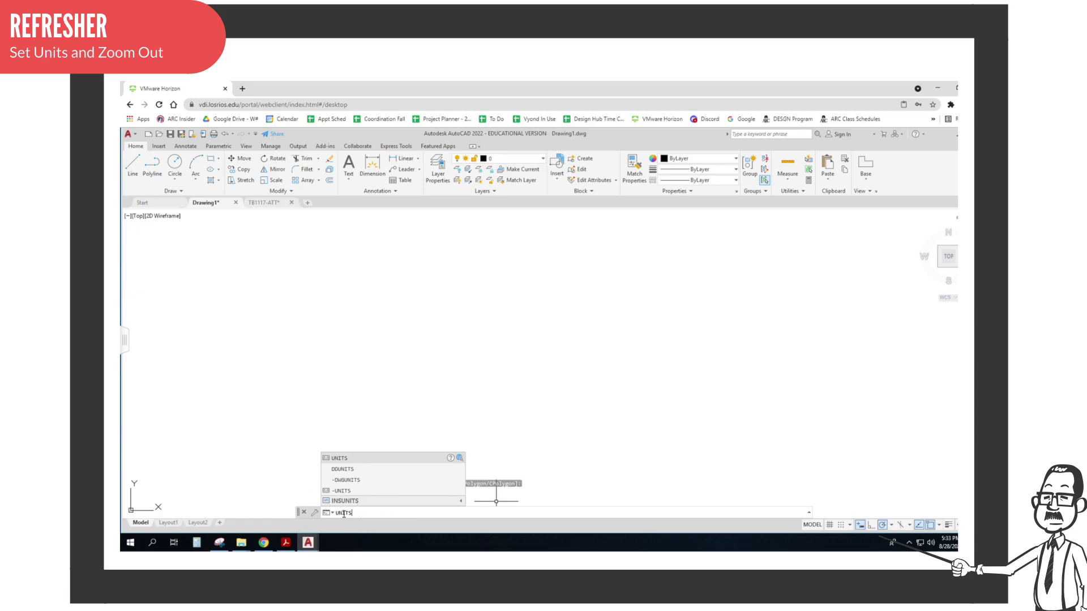
Step: Configure the drawing units with insertion scale in Feet and angle type Surveyor's Units at precision N 0d00'00" E
{"action": "key", "text": "Return"}
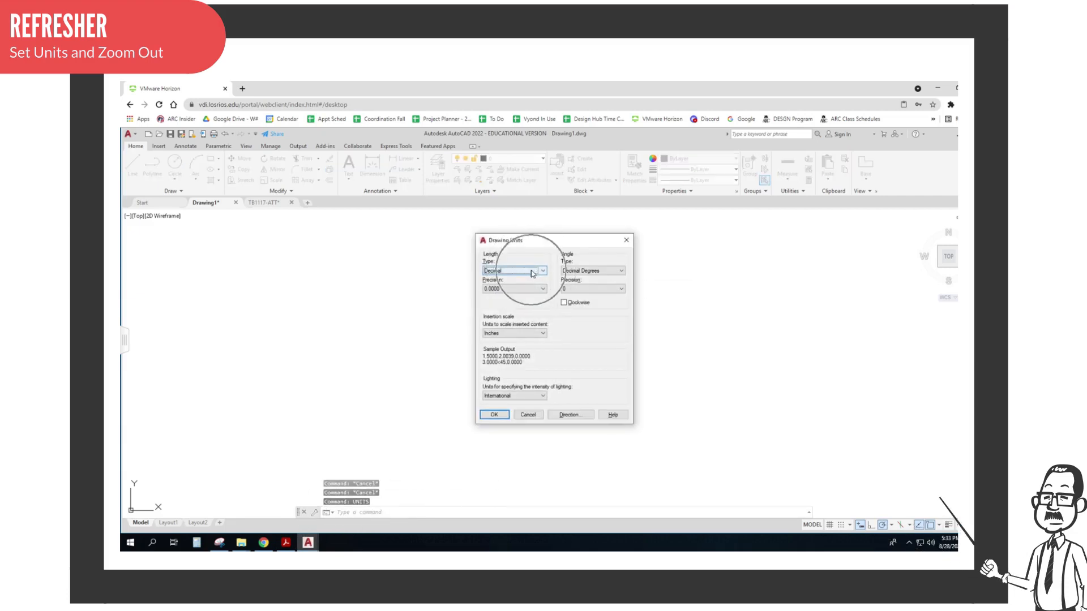
{"action": "left_click", "coordinate": [516, 334]}
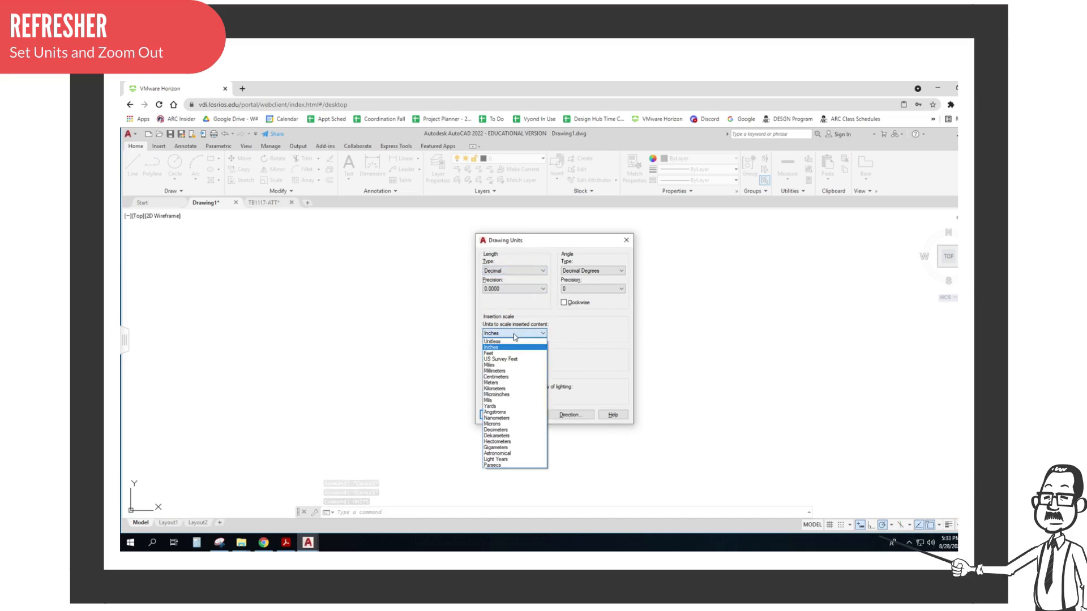
{"action": "left_click", "coordinate": [493, 353]}
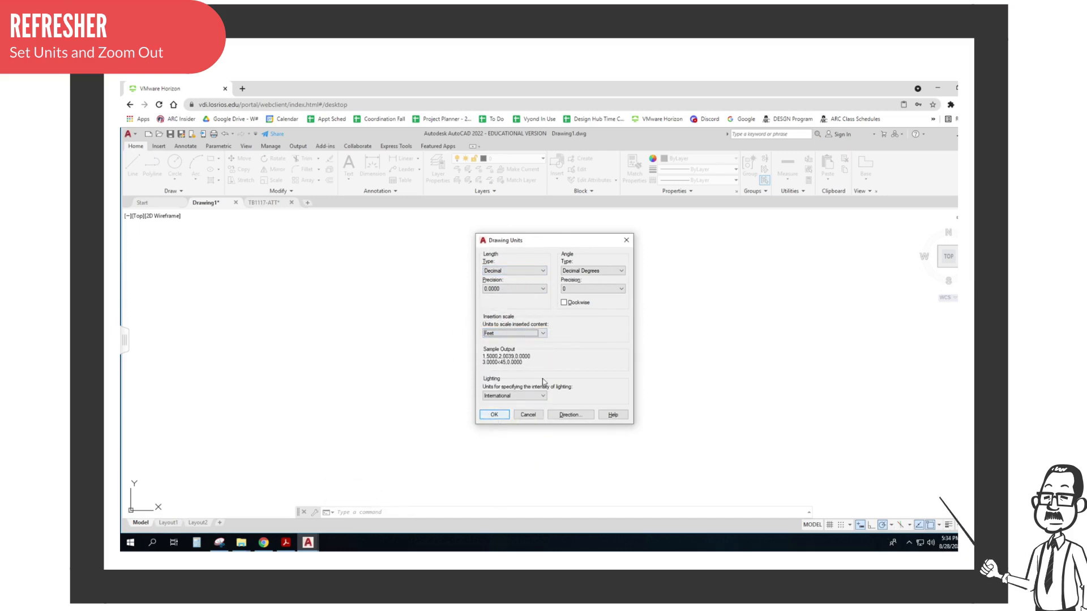
{"action": "left_click", "coordinate": [622, 290]}
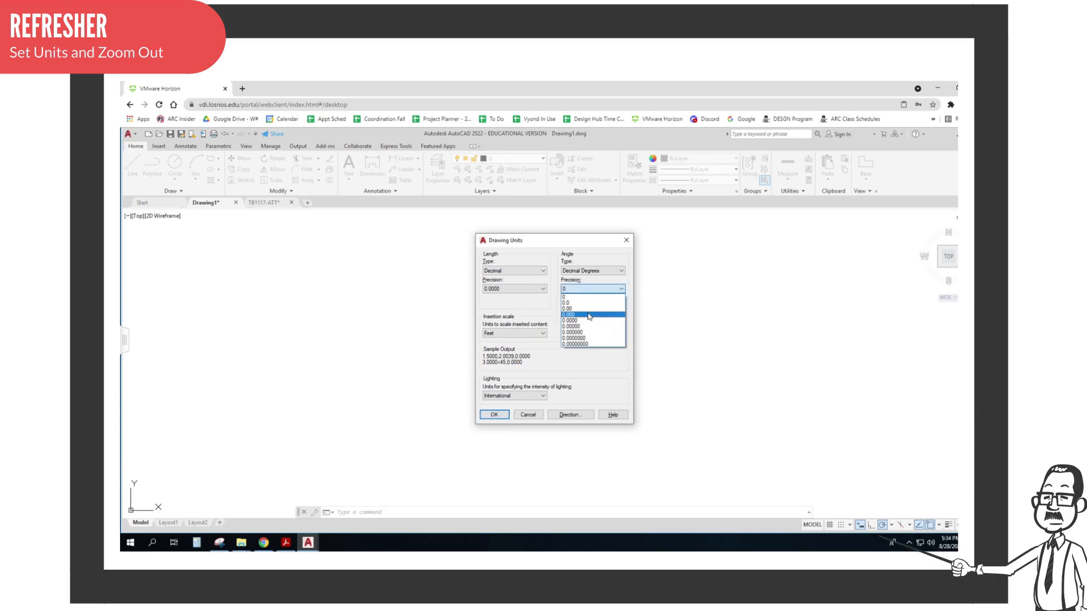
{"action": "left_click", "coordinate": [589, 315]}
{"action": "left_click", "coordinate": [622, 271]}
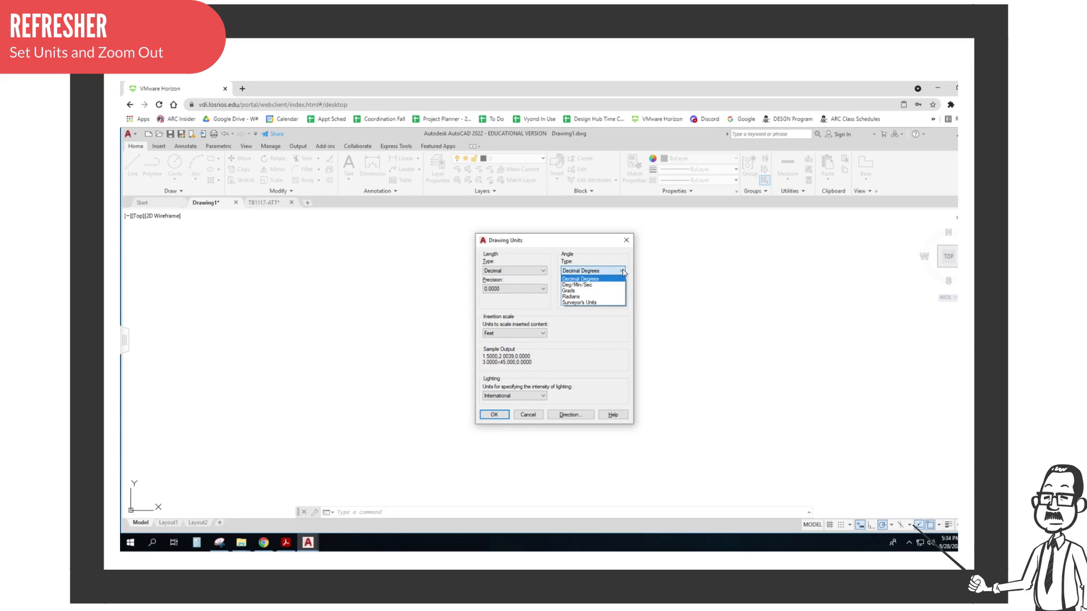
{"action": "left_click", "coordinate": [589, 304]}
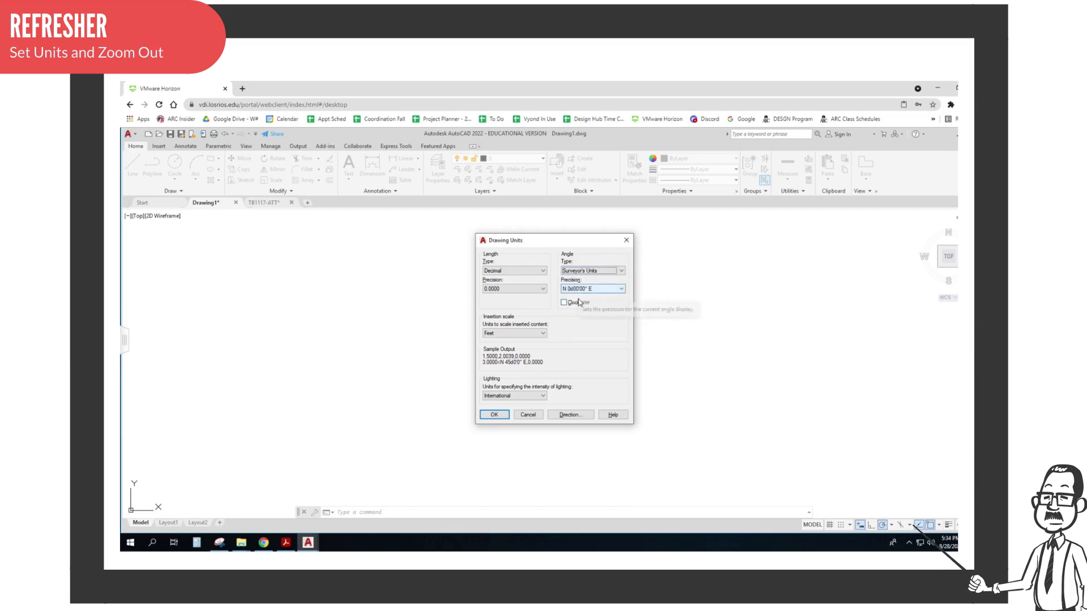
{"action": "left_click", "coordinate": [493, 415]}
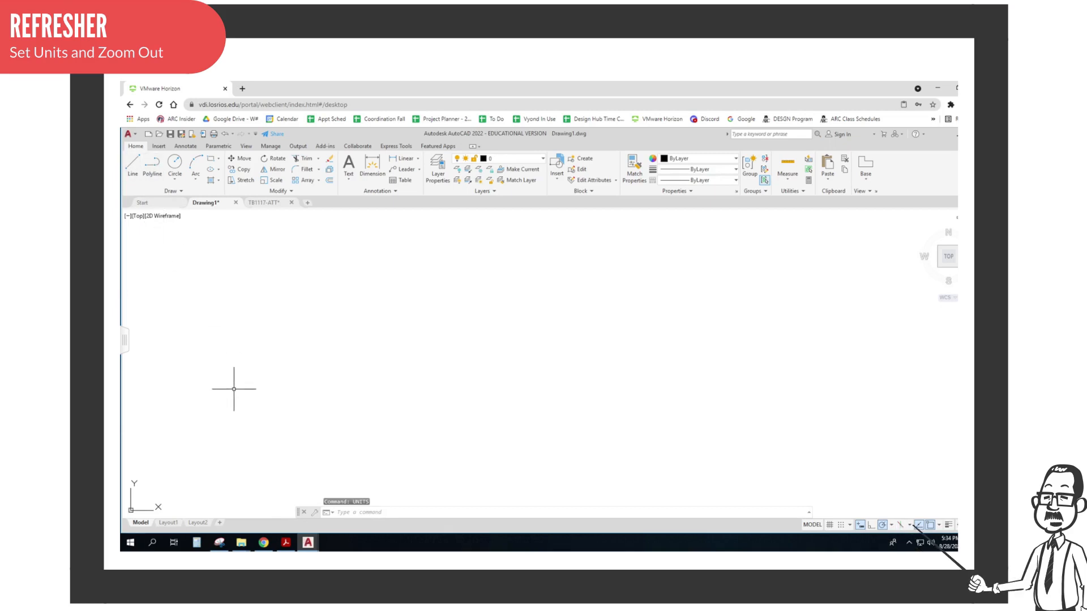
Step: Draw a horizontal reference line 200 units long in the empty drawing
{"action": "left_click", "coordinate": [133, 164]}
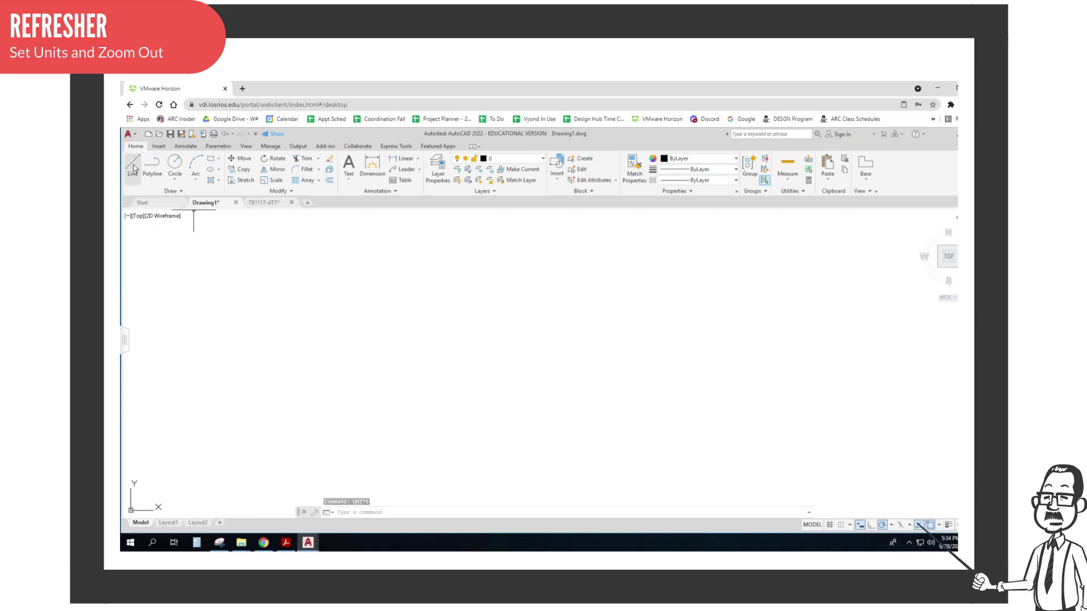
{"action": "left_click", "coordinate": [321, 292]}
{"action": "type", "text": "200"}
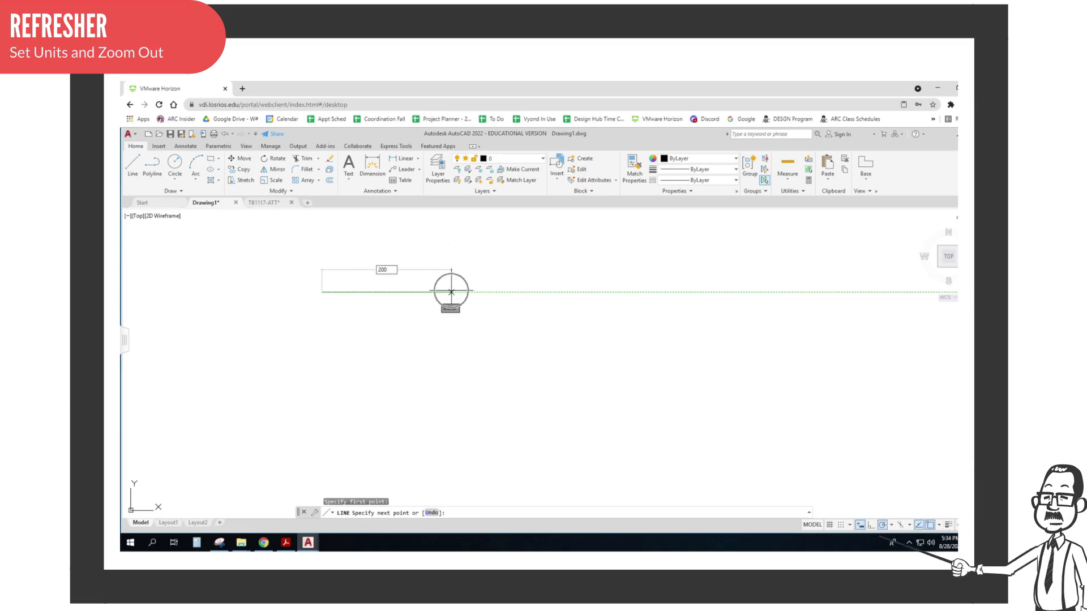
{"action": "key", "text": "Return"}
{"action": "key", "text": "Escape"}
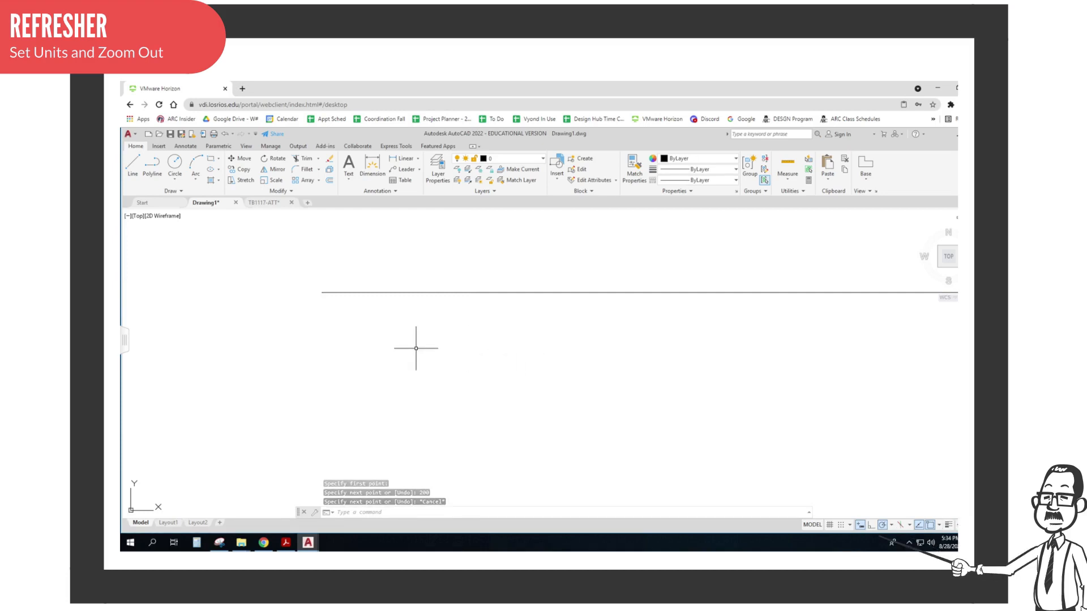
Step: Run Zoom with the All option to fit the whole reference line in view
{"action": "type", "text": "zo"}
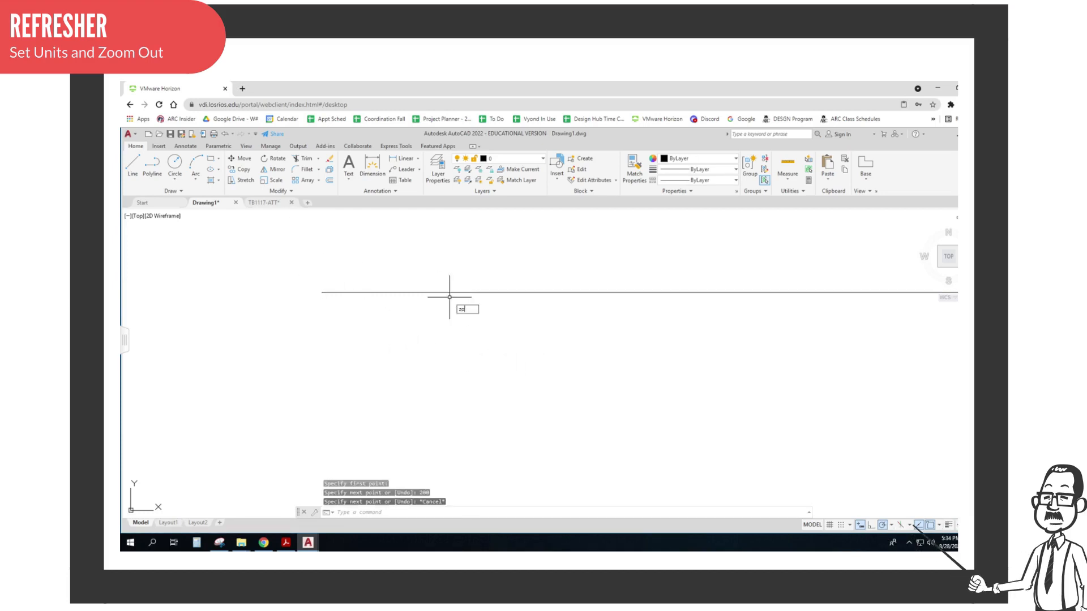
{"action": "key", "text": "Return"}
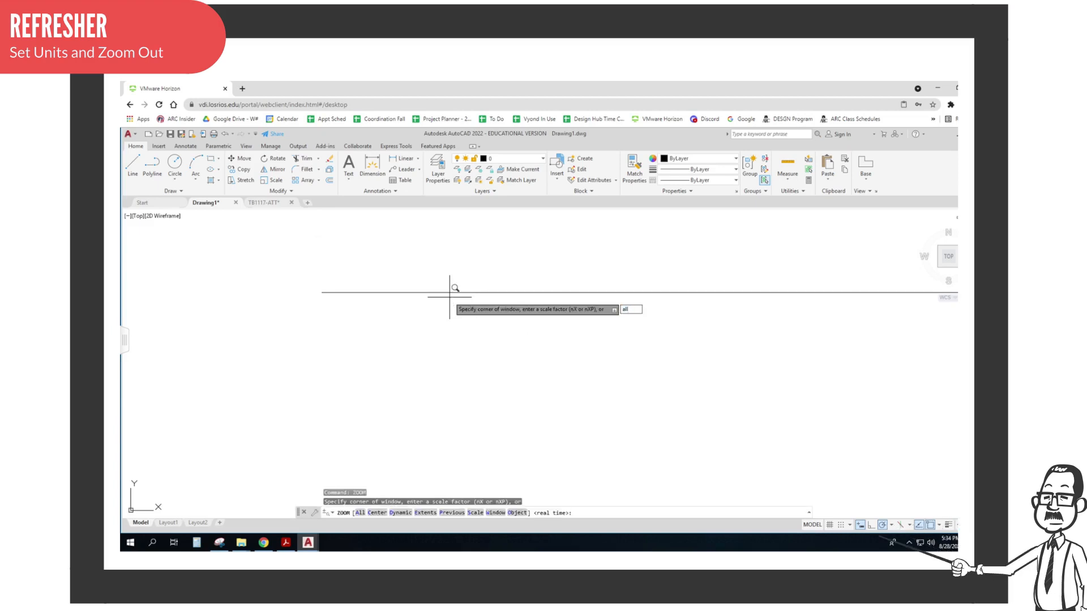
{"action": "key", "text": "Return"}
Step: Erase the horizontal reference line
{"action": "scroll", "coordinate": [451, 300], "scroll_direction": "down", "scroll_amount": 4}
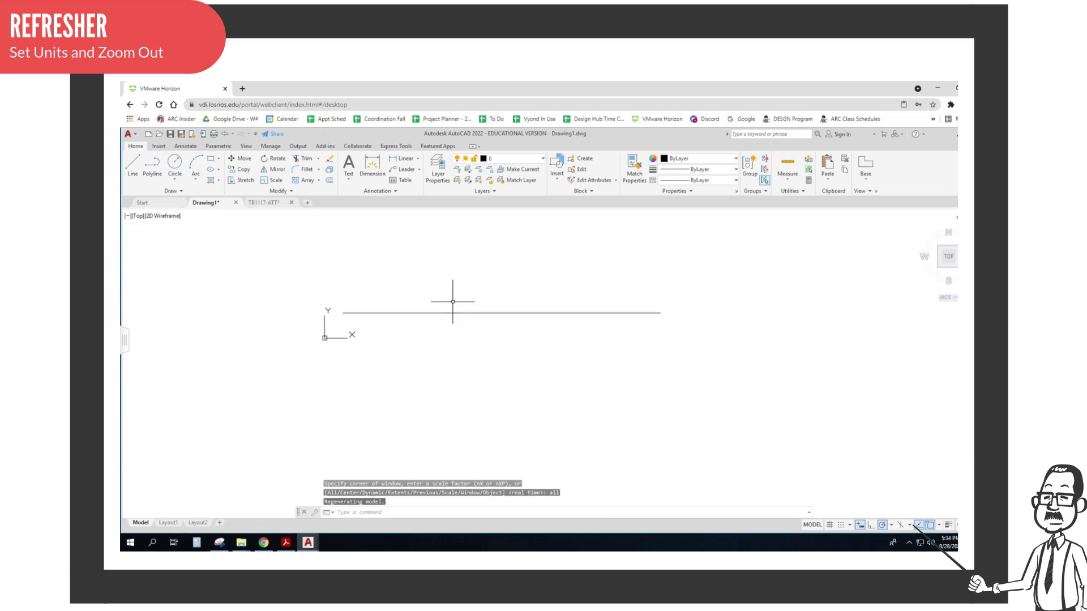
{"action": "middle_click_drag", "start_coordinate": [425, 302], "coordinate": [403, 303]}
{"action": "left_click", "coordinate": [436, 332]}
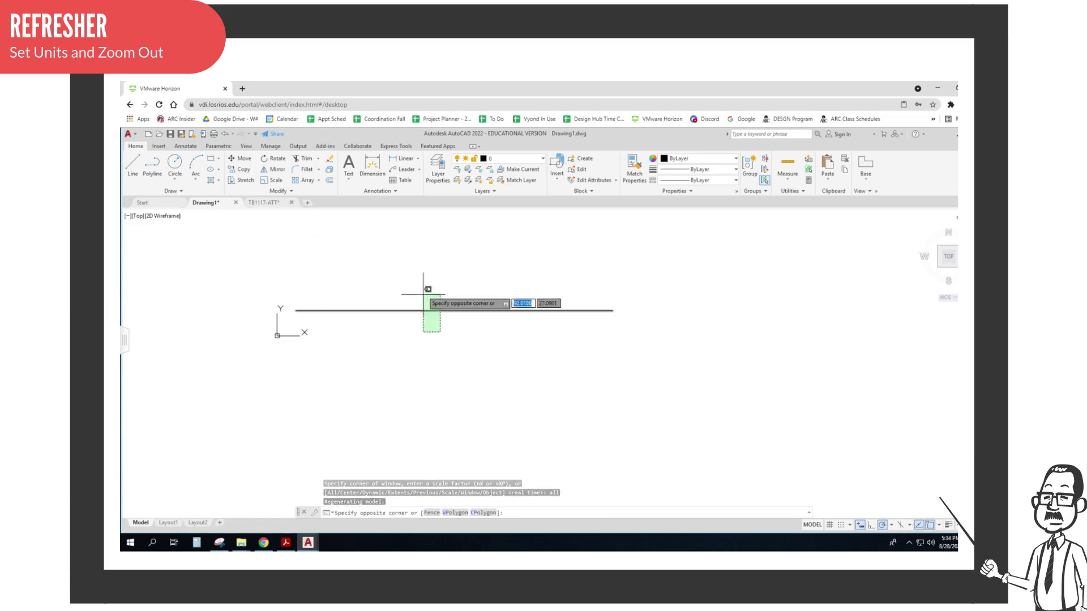
{"action": "left_click", "coordinate": [422, 290]}
{"action": "key", "text": "Delete"}
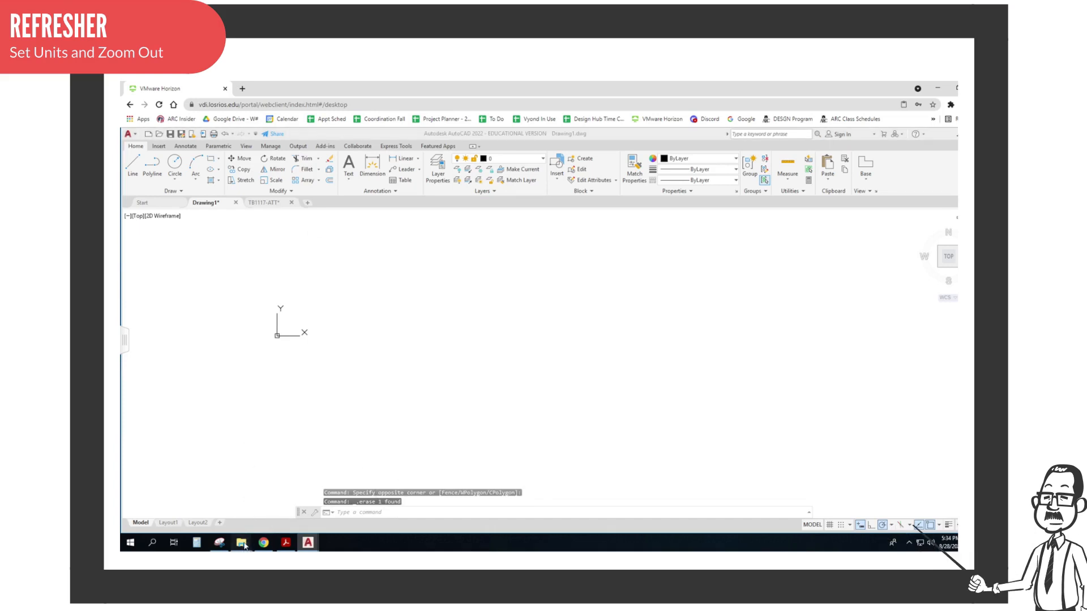
Step: Insert the Coordinates-1 image from the 350 Fall 2021 folder below and to the right of the origin, scaled up freehand
{"action": "mouse_move", "coordinate": [244, 543]}
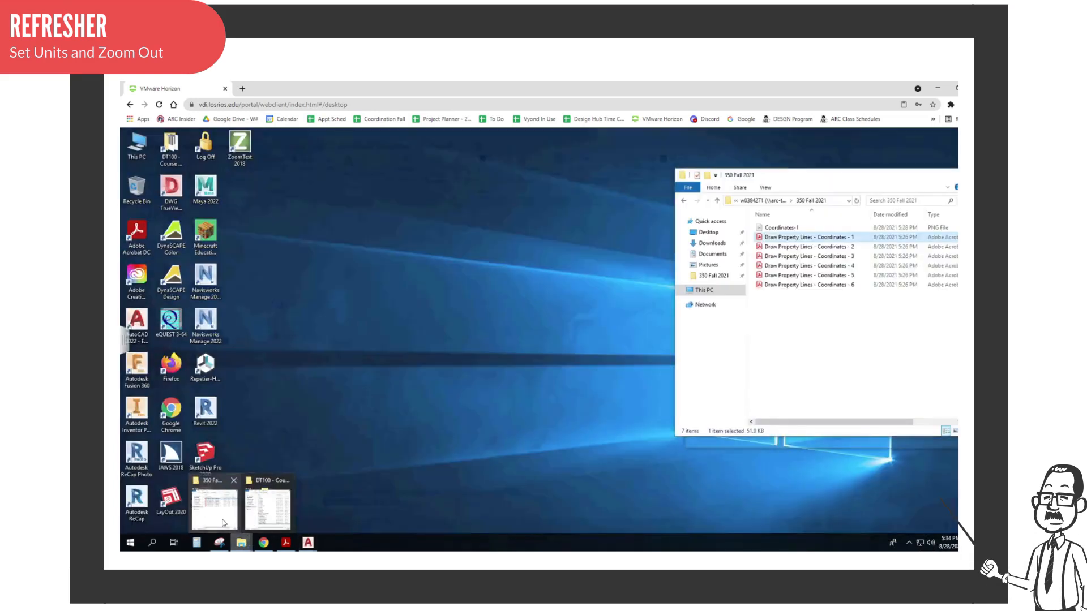
{"action": "left_click", "coordinate": [225, 524]}
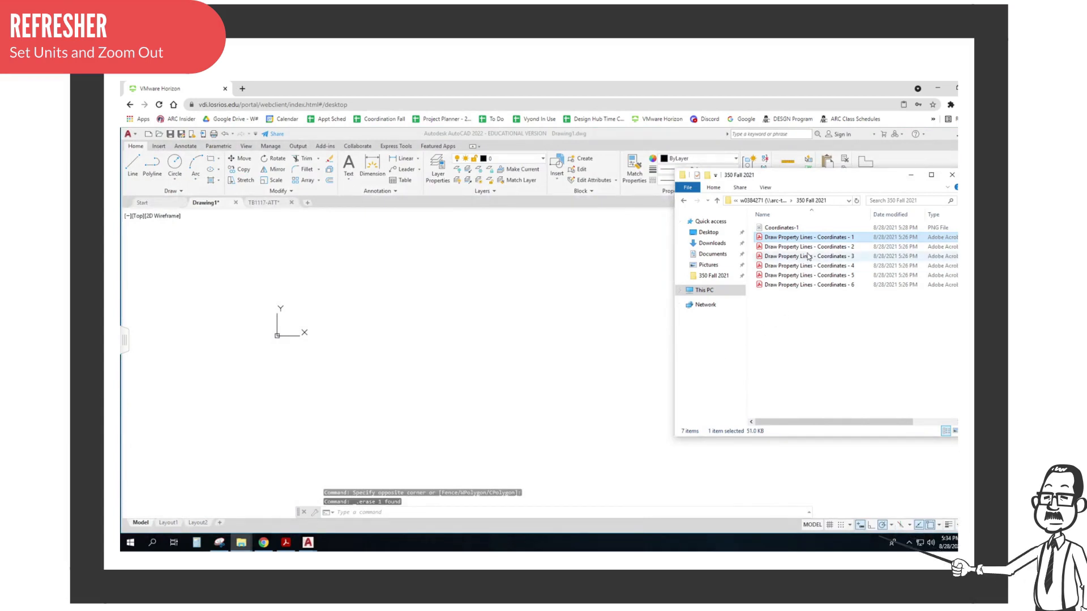
{"action": "left_click", "coordinate": [787, 228]}
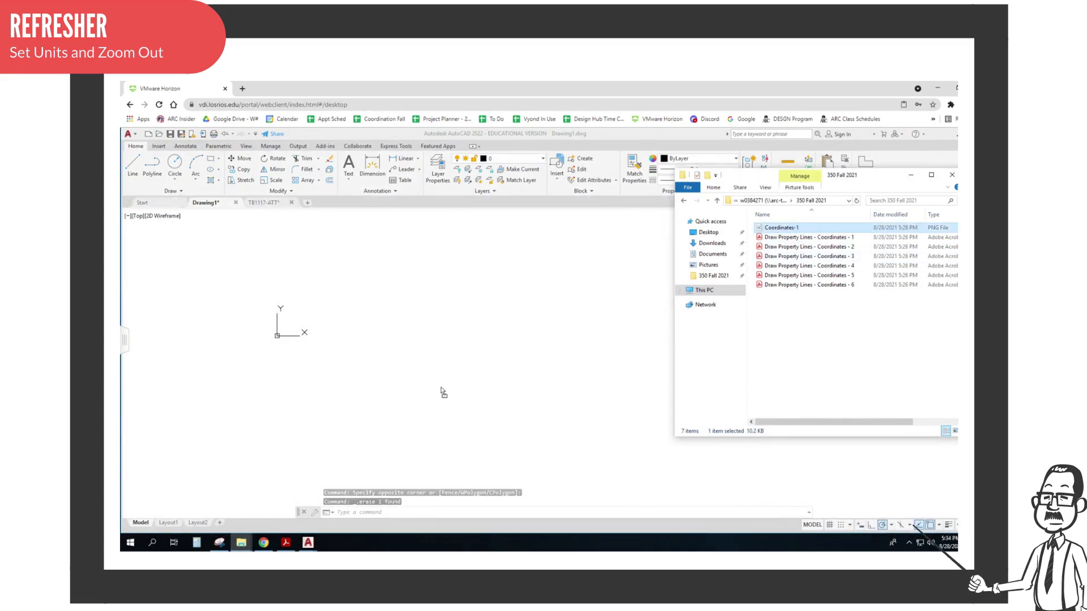
{"action": "left_click_drag", "start_coordinate": [443, 392], "coordinate": [444, 393]}
{"action": "left_click", "coordinate": [455, 421]}
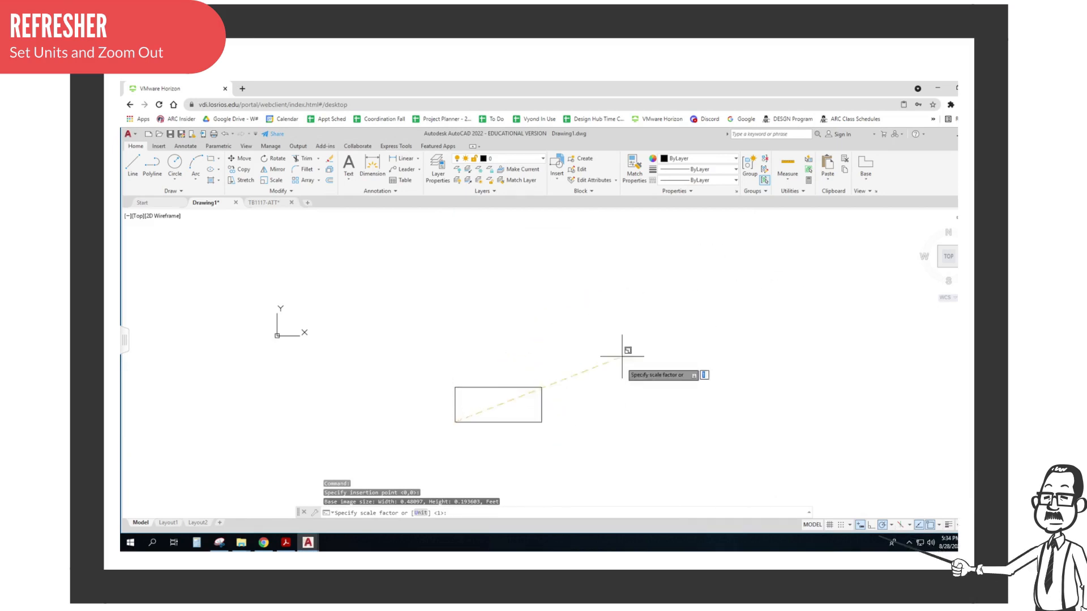
{"action": "left_click", "coordinate": [756, 215]}
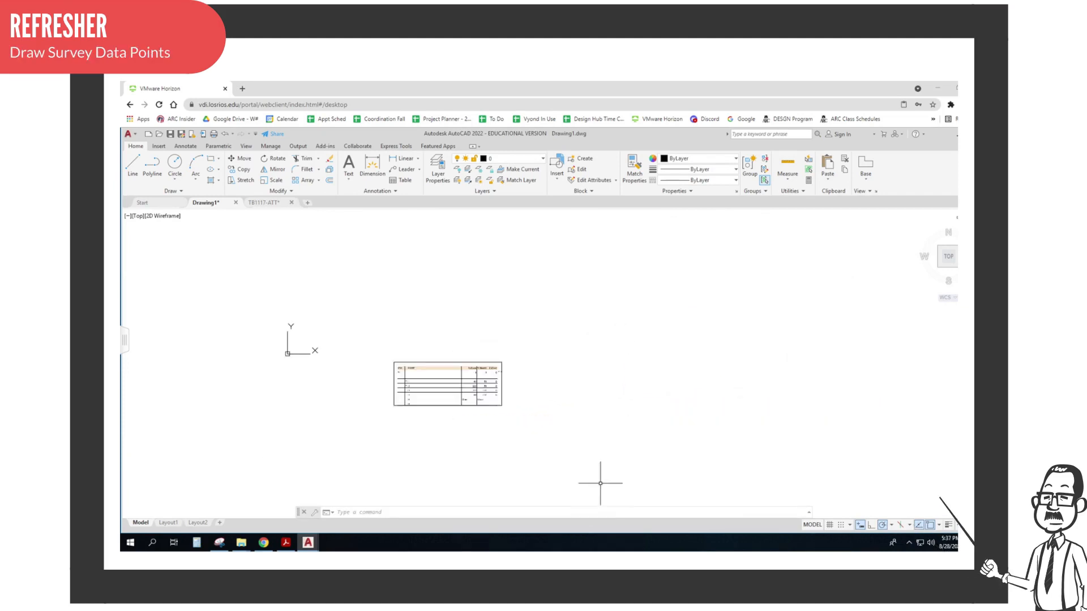
Step: Draw a line from 0,0 to survey point T1.1 at 66,53
{"action": "scroll", "coordinate": [479, 377], "scroll_direction": "up", "scroll_amount": 6}
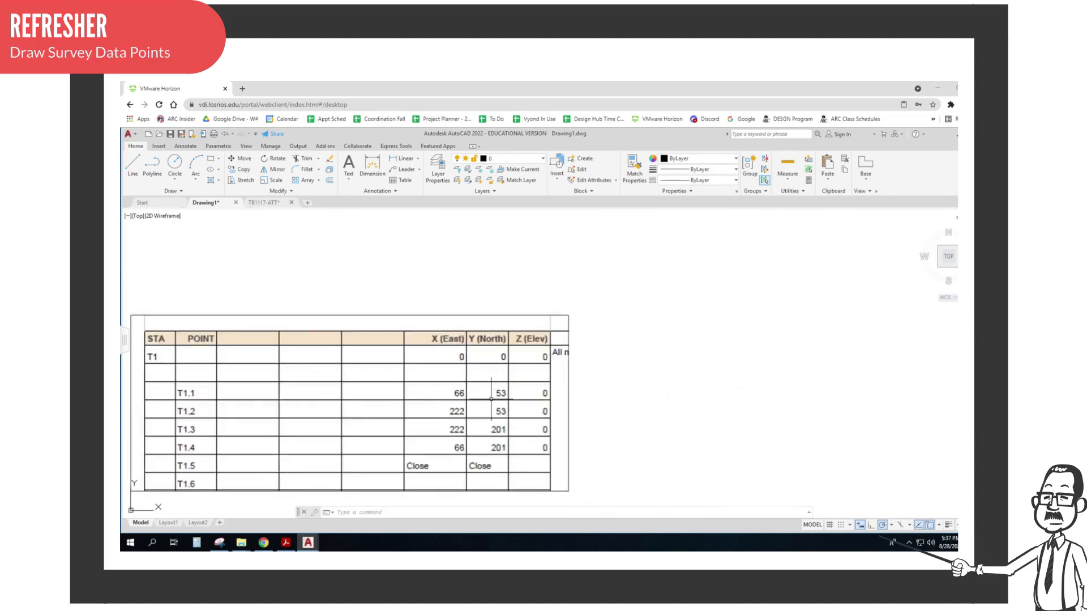
{"action": "left_click", "coordinate": [133, 164]}
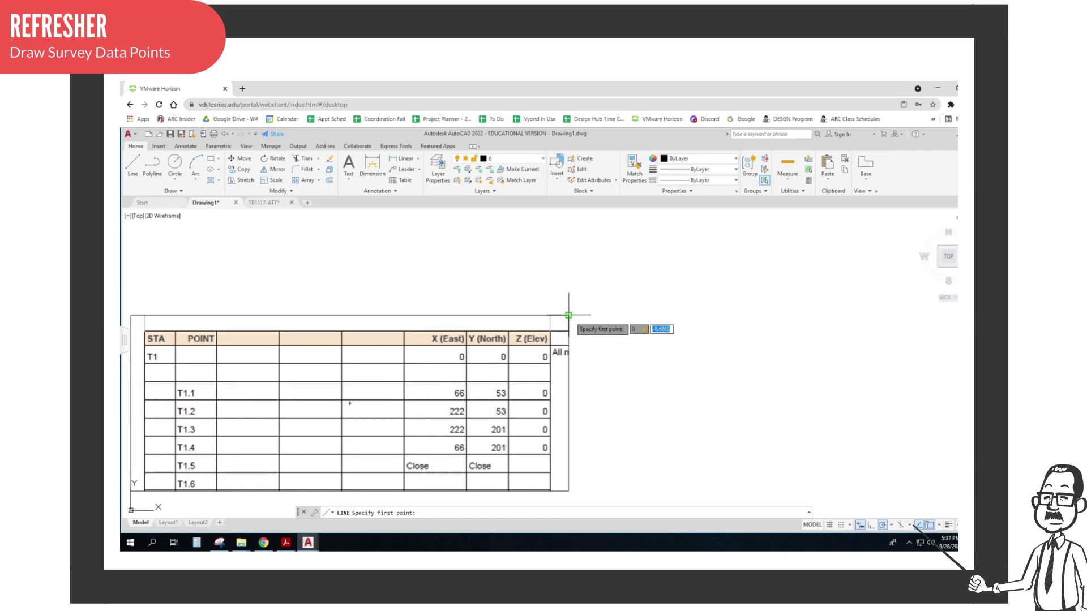
{"action": "key", "text": "Return"}
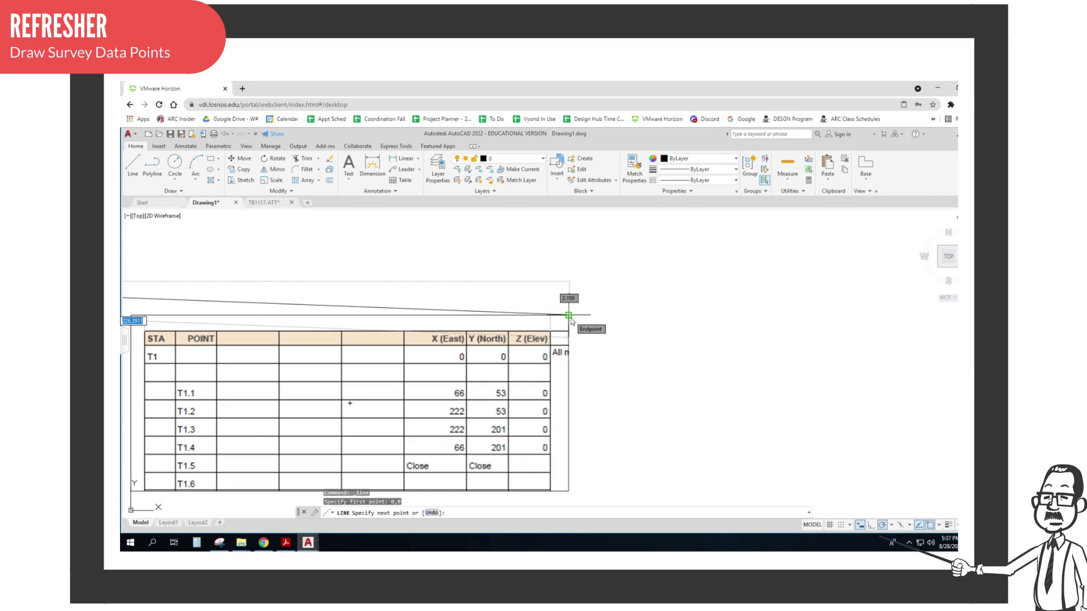
{"action": "type", "text": "66"}
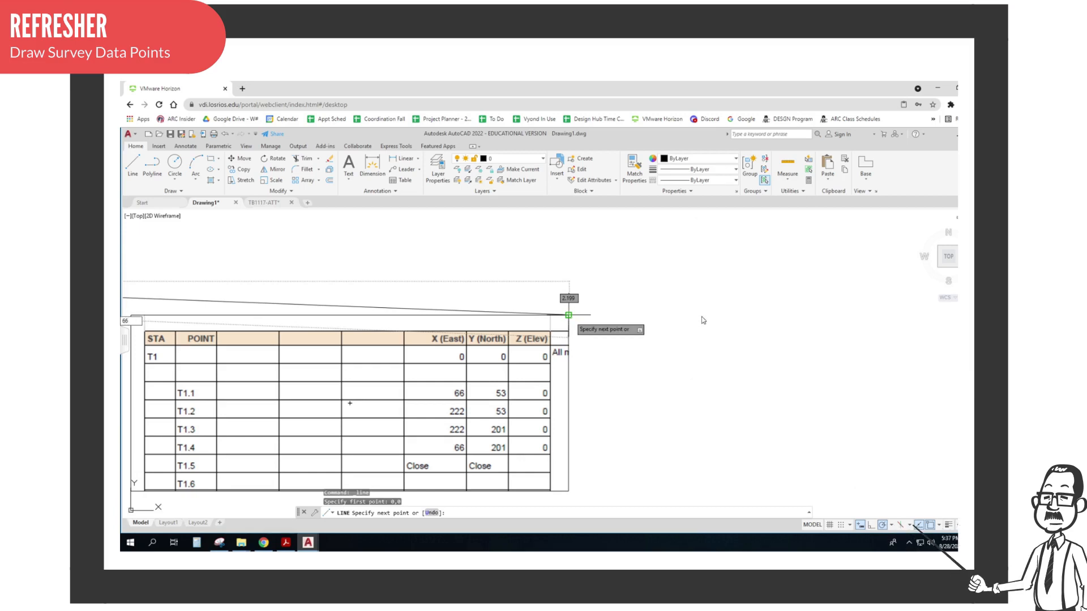
{"action": "type", "text": ",5"}
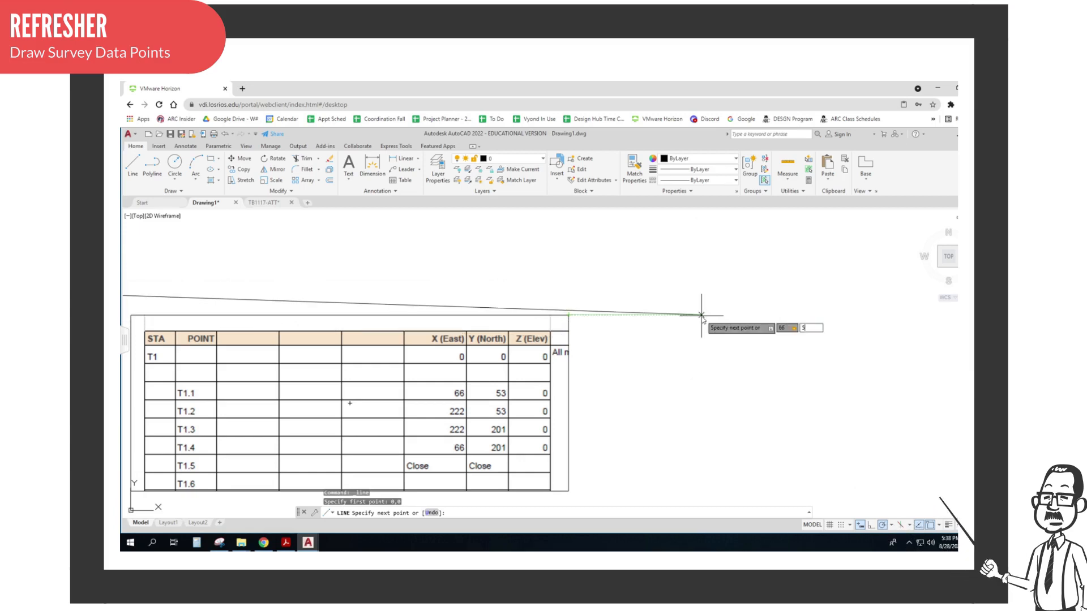
{"action": "key", "text": "Return"}
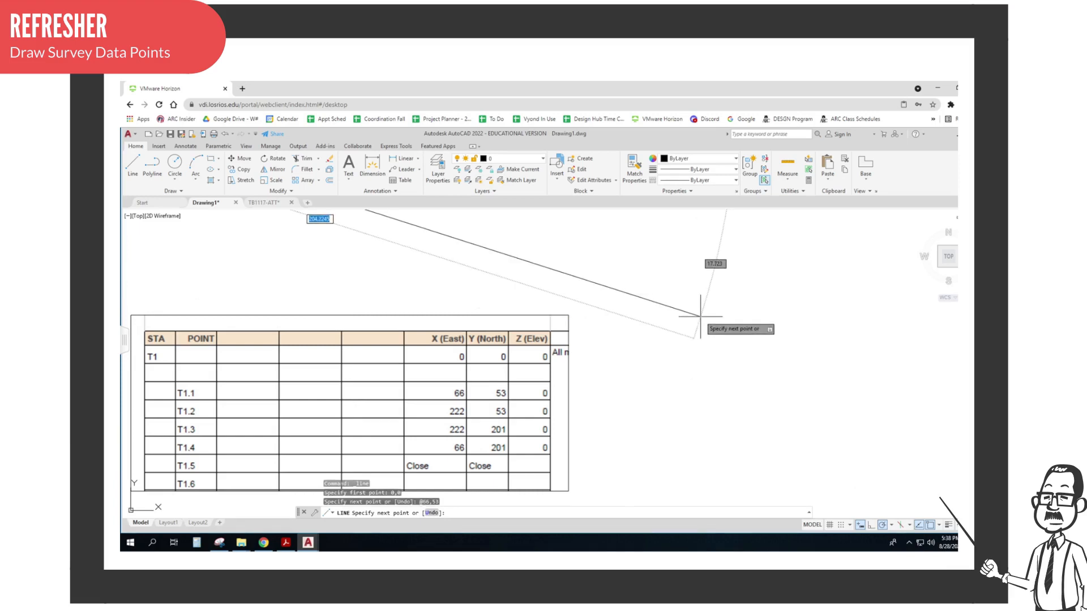
{"action": "key", "text": "Return"}
Step: Draw a line from 0,0 to survey point T1.2 at 222,53
{"action": "scroll", "coordinate": [681, 329], "scroll_direction": "down", "scroll_amount": 3}
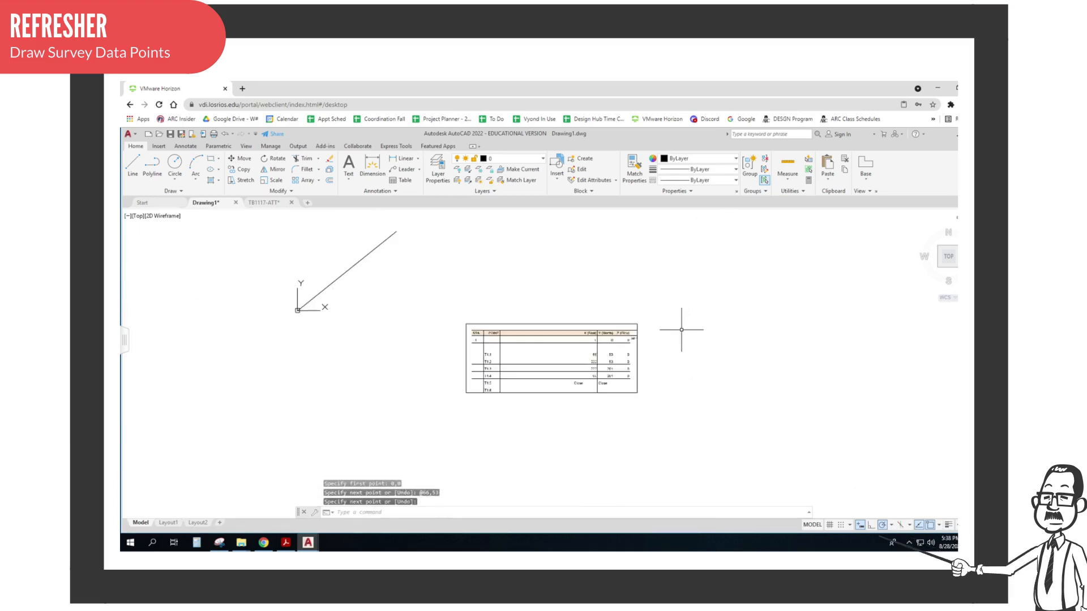
{"action": "scroll", "coordinate": [626, 355], "scroll_direction": "up", "scroll_amount": 2}
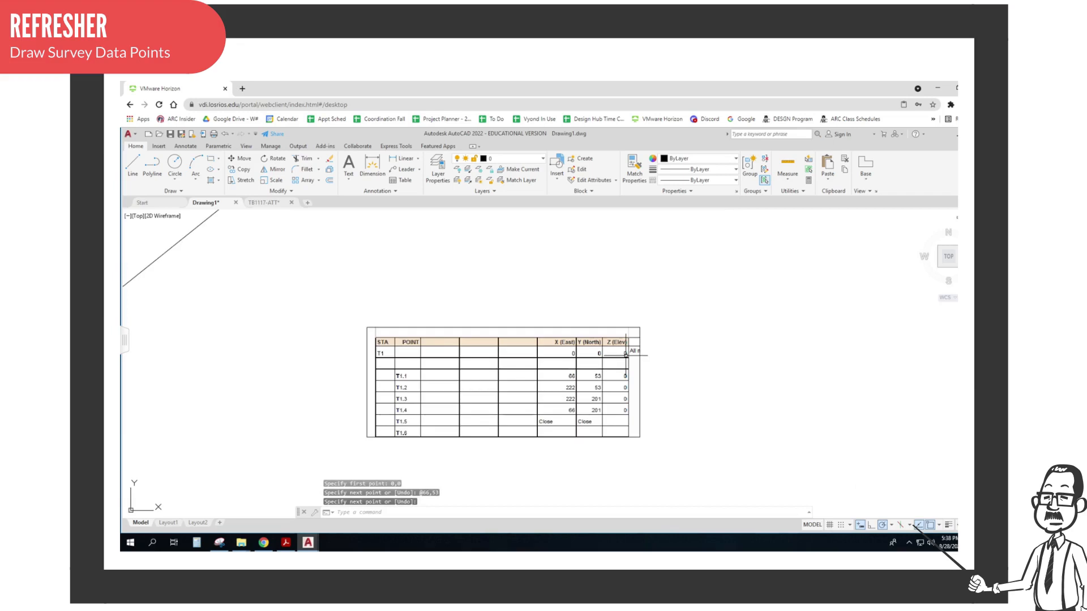
{"action": "middle_click_drag", "start_coordinate": [630, 353], "coordinate": [711, 388]}
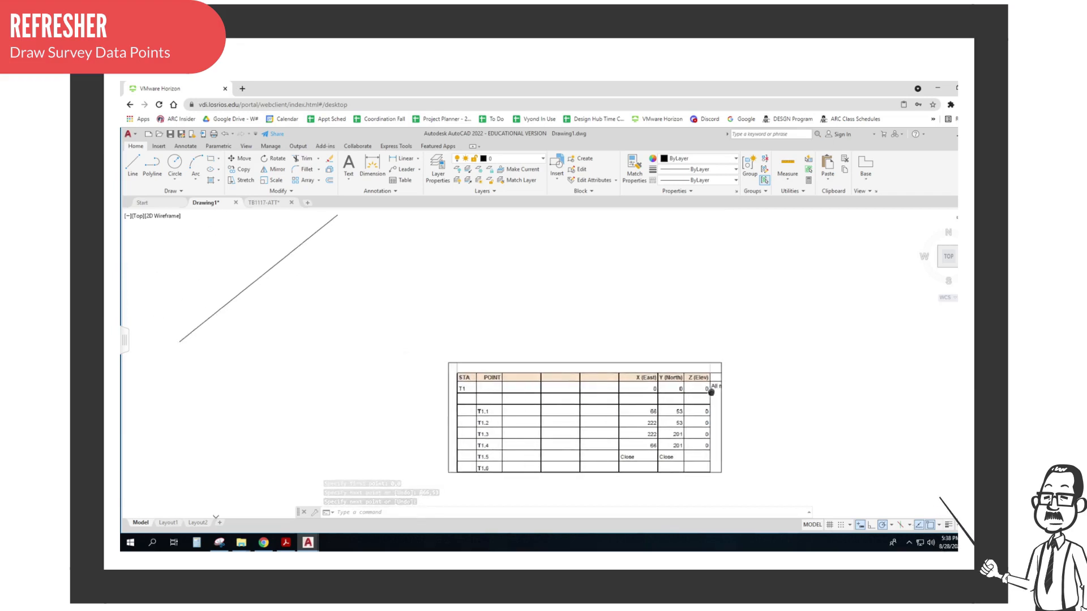
{"action": "left_click", "coordinate": [133, 165]}
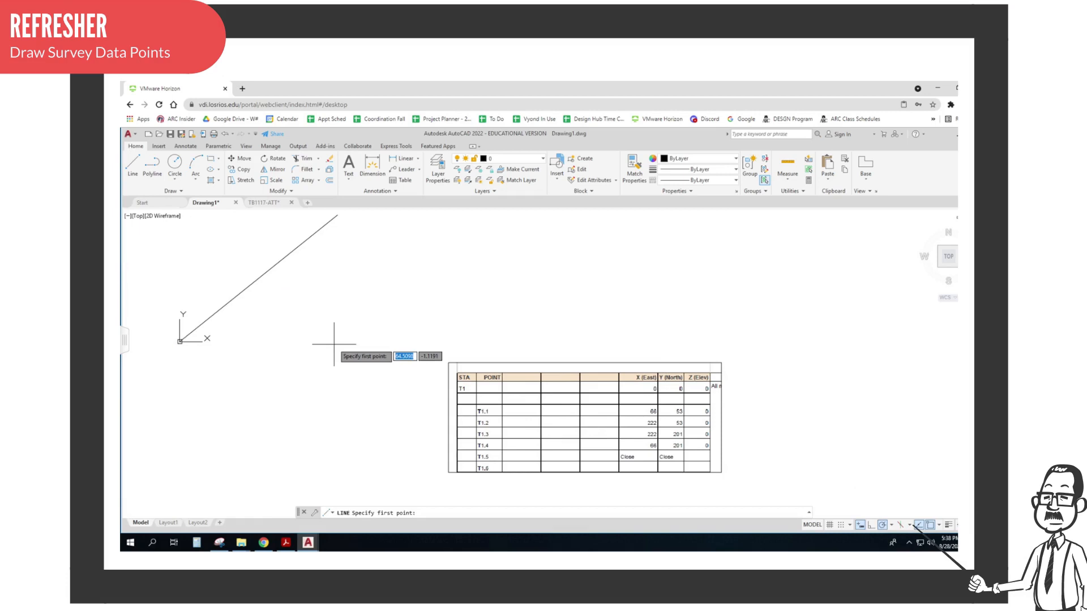
{"action": "type", "text": "0,0"}
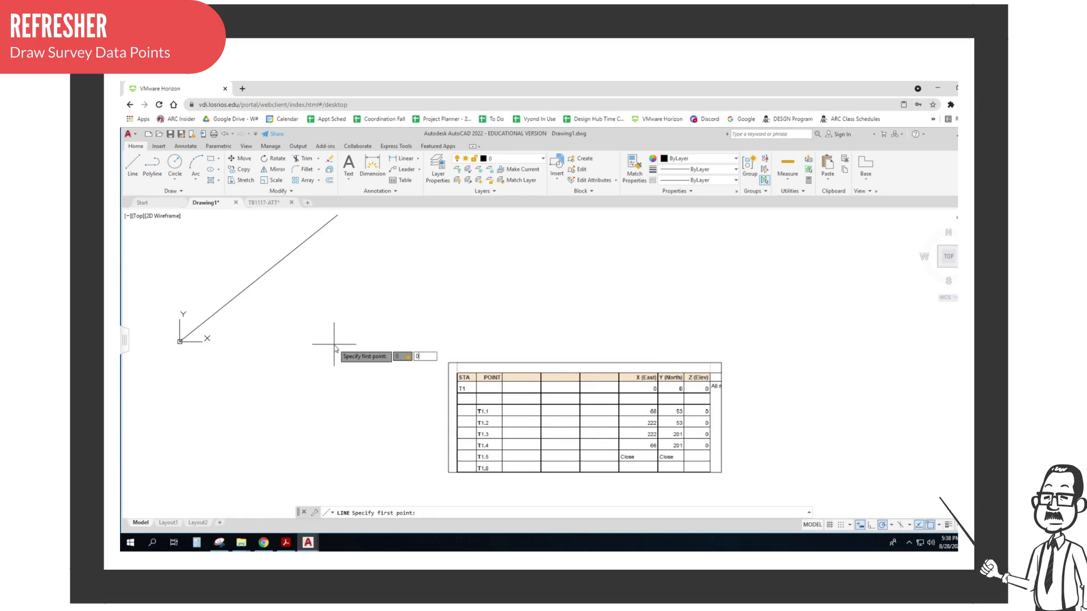
{"action": "key", "text": "Return"}
{"action": "type", "text": "2"}
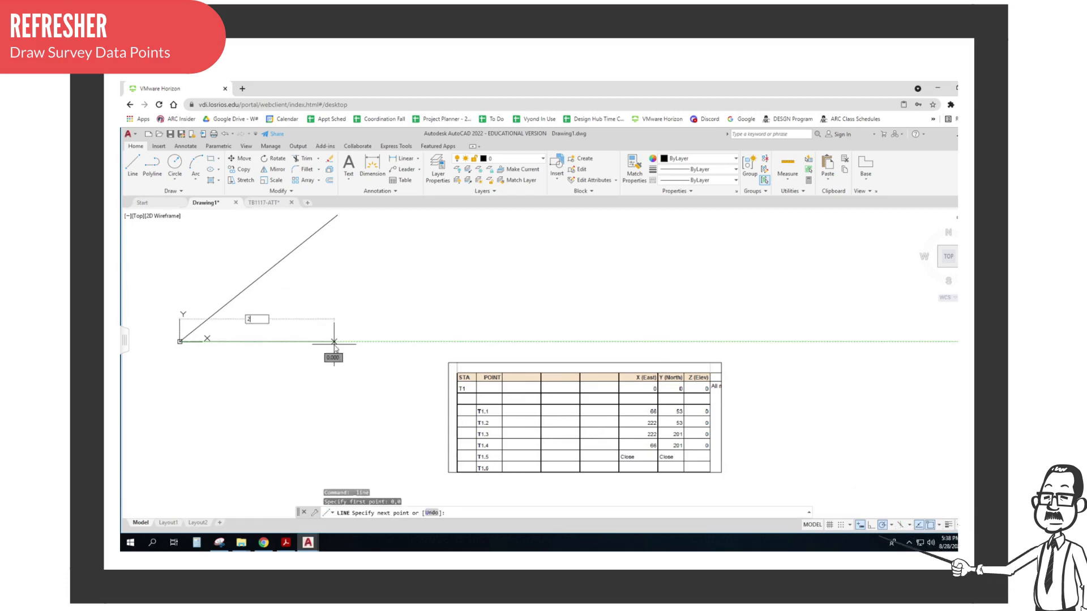
{"action": "type", "text": "22"}
{"action": "key", "text": "Tab"}
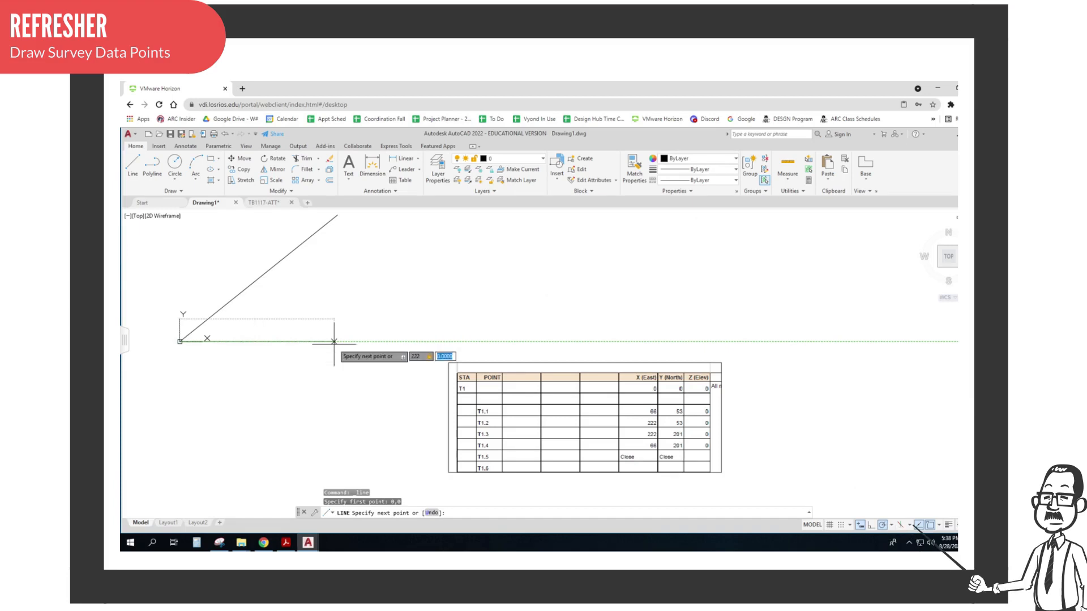
{"action": "key", "text": "Return"}
{"action": "key", "text": "Return"}
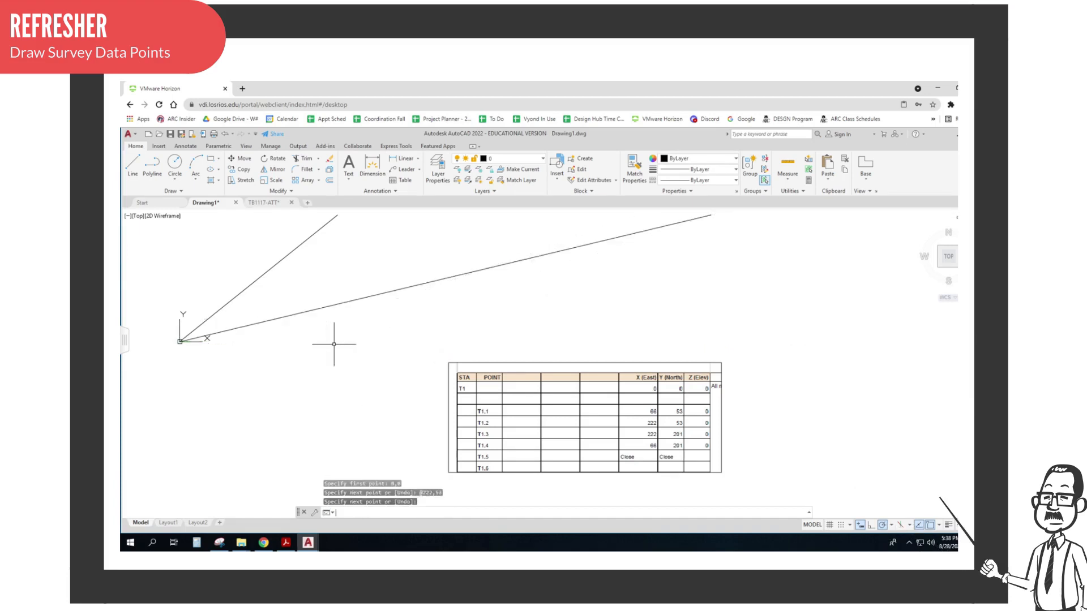
{"action": "scroll", "coordinate": [334, 344], "scroll_direction": "down", "scroll_amount": 2}
{"action": "middle_click_drag", "start_coordinate": [335, 344], "coordinate": [330, 353]}
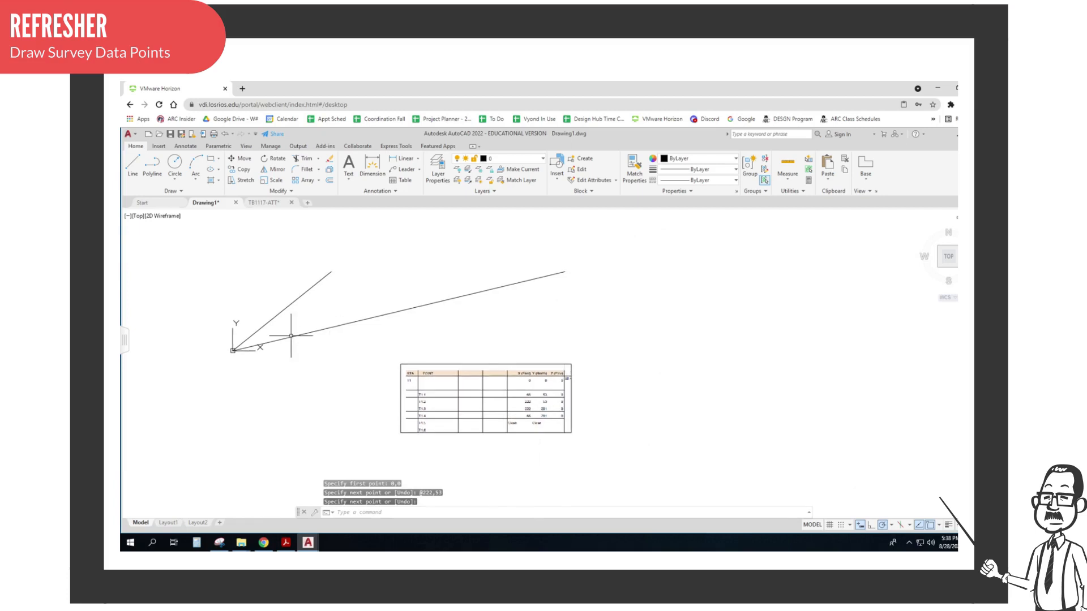
Step: Draw a line from the origin to survey point T1.3 at 222,201
{"action": "left_click", "coordinate": [132, 165]}
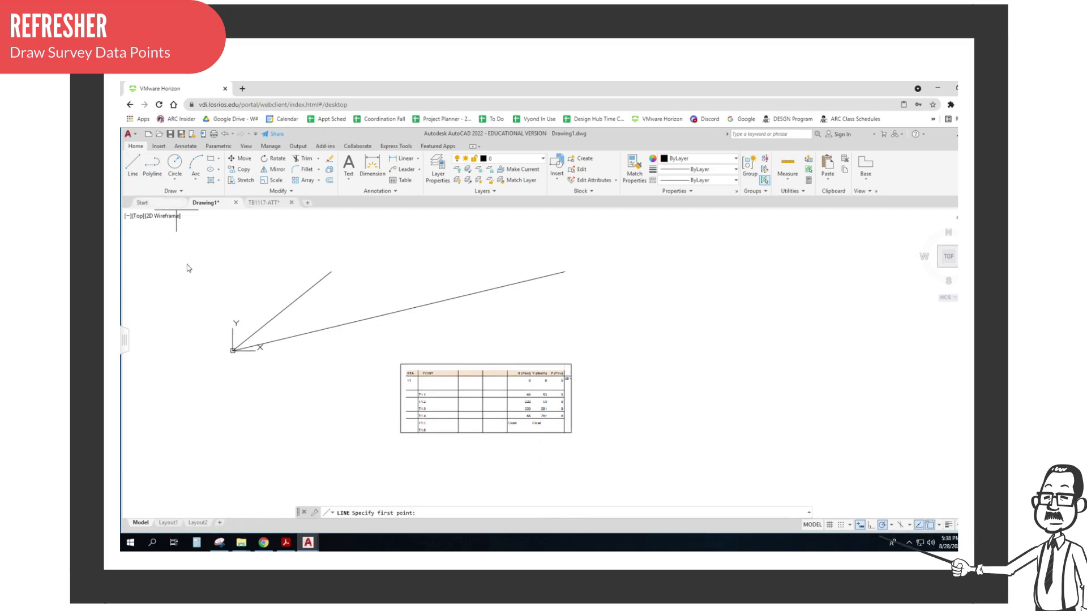
{"action": "left_click", "coordinate": [232, 350]}
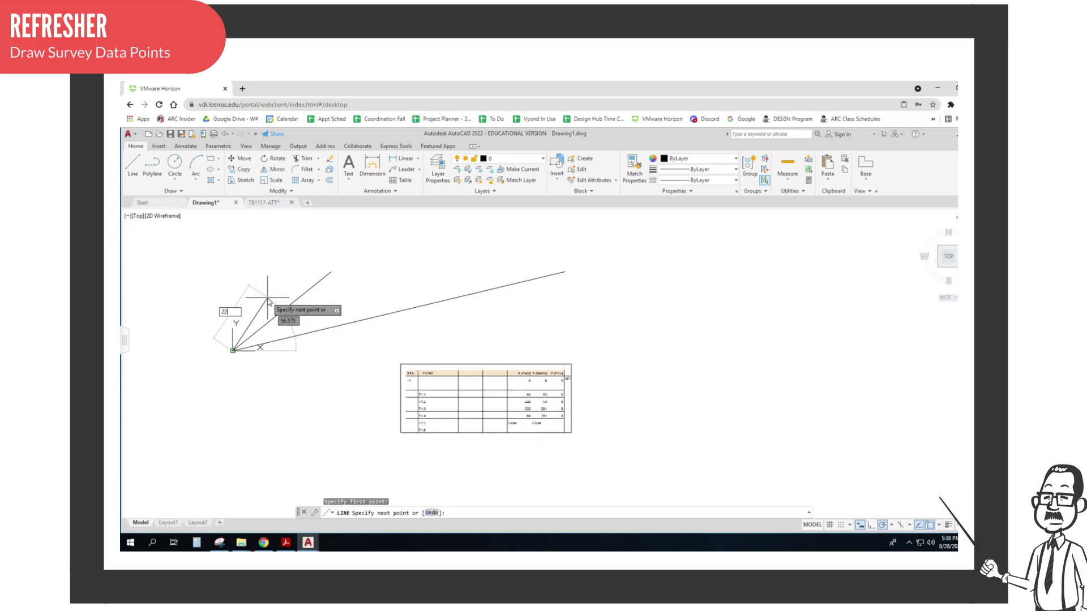
{"action": "type", "text": "222"}
{"action": "key", "text": "Tab"}
{"action": "type", "text": "2"}
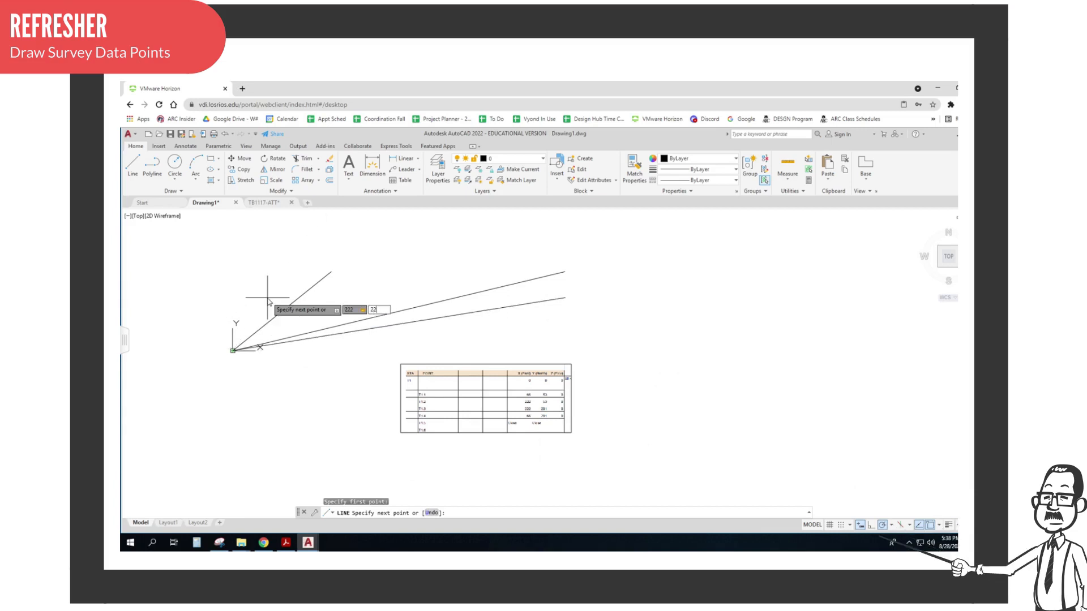
{"action": "key", "text": "BackSpace"}
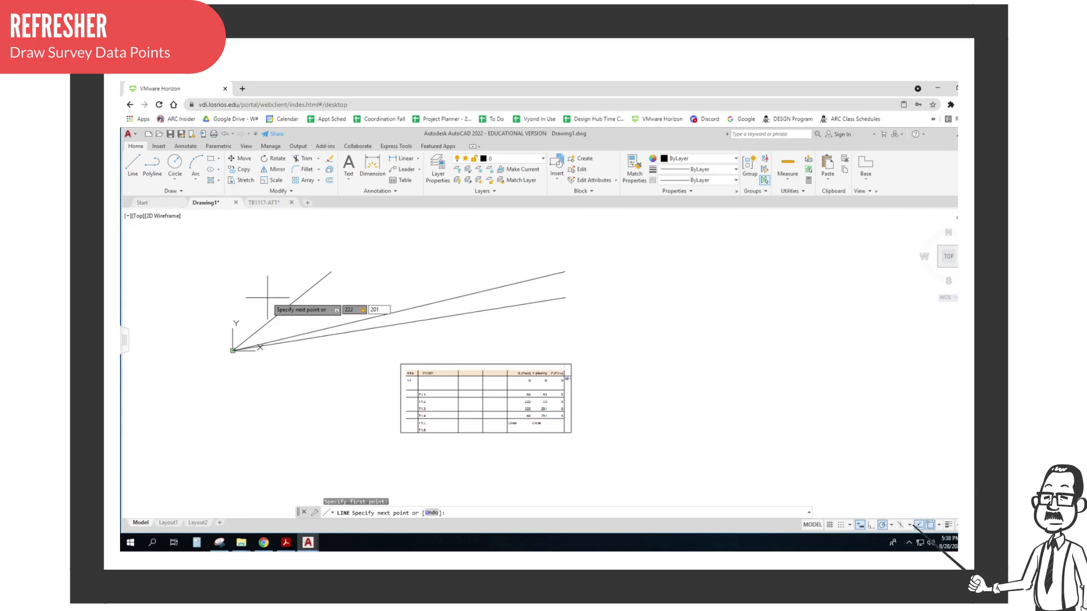
{"action": "key", "text": "Return"}
{"action": "key", "text": "Return"}
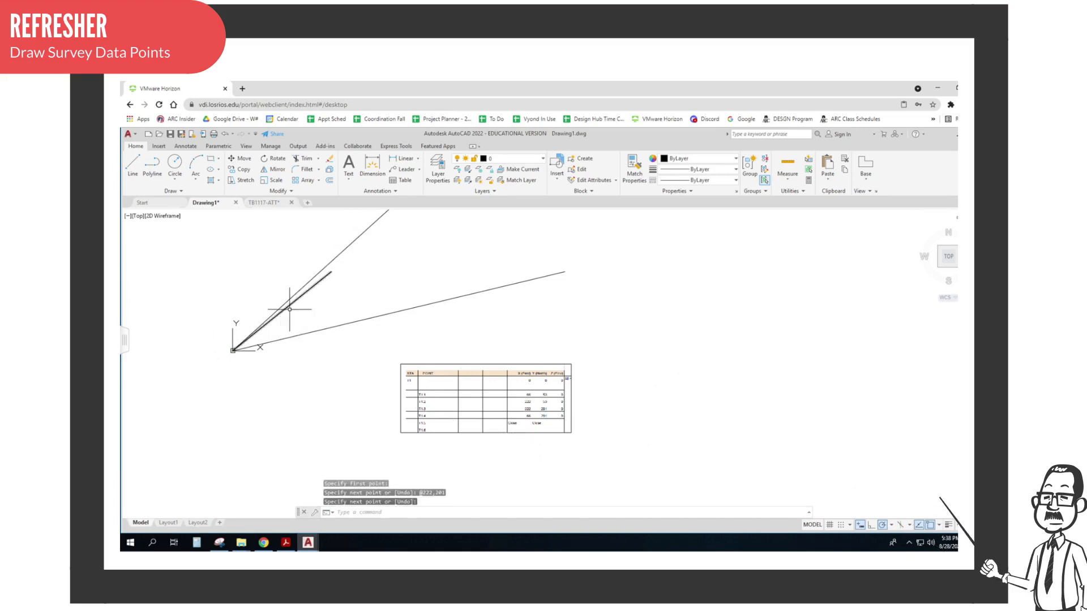
Step: Draw a line from the origin to survey point T1.4 at 66,201
{"action": "scroll", "coordinate": [295, 415], "scroll_direction": "down", "scroll_amount": 2}
{"action": "middle_click_drag", "start_coordinate": [289, 309], "coordinate": [295, 428]}
{"action": "scroll", "coordinate": [295, 427], "scroll_direction": "up", "scroll_amount": 2}
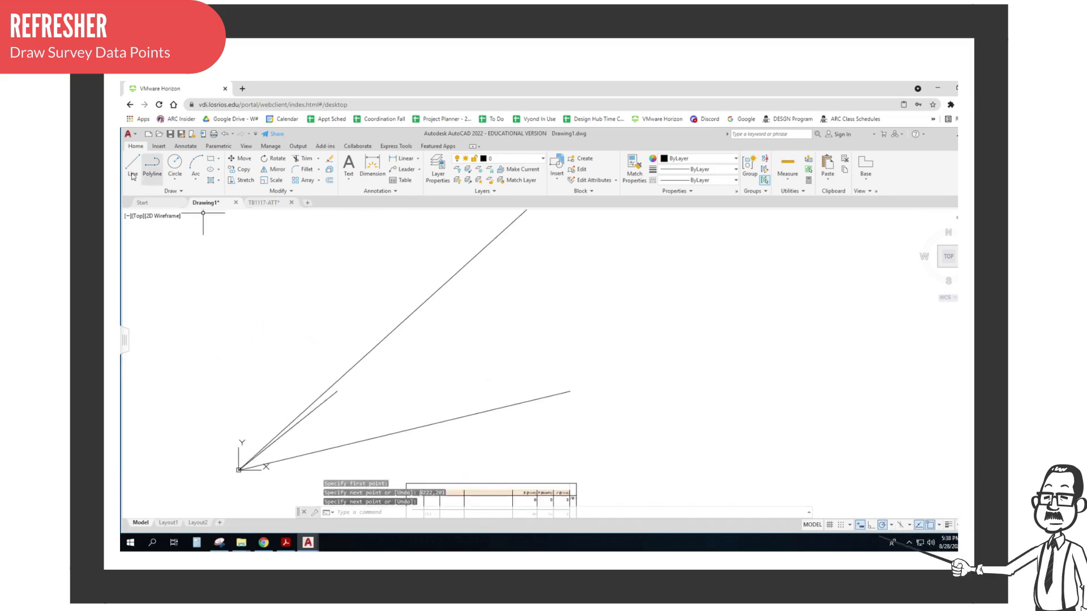
{"action": "left_click", "coordinate": [133, 176]}
{"action": "left_click", "coordinate": [238, 470]}
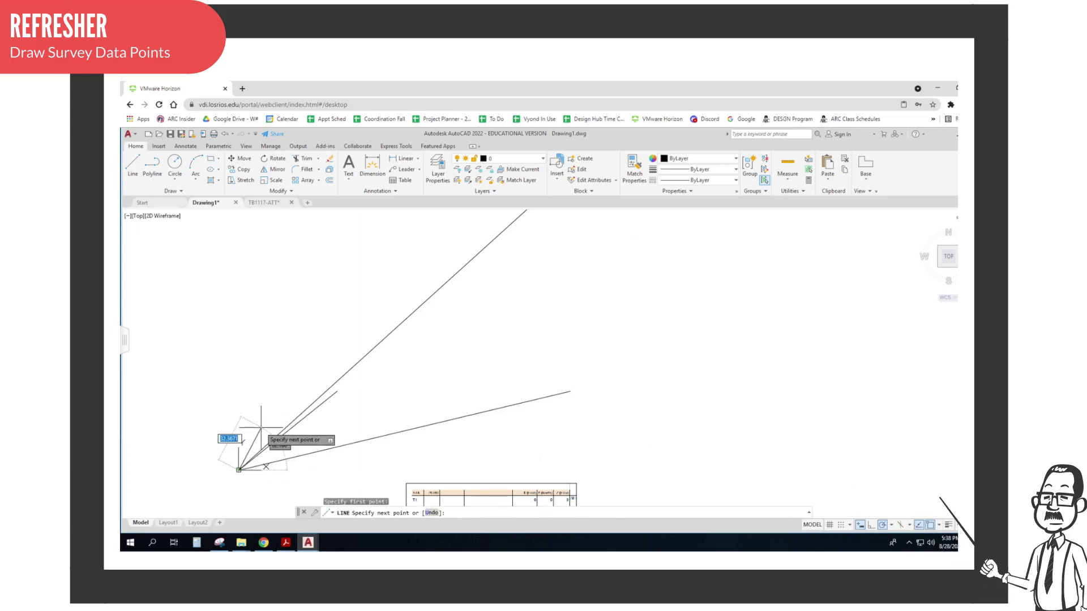
{"action": "middle_click_drag", "start_coordinate": [507, 482], "coordinate": [492, 376]}
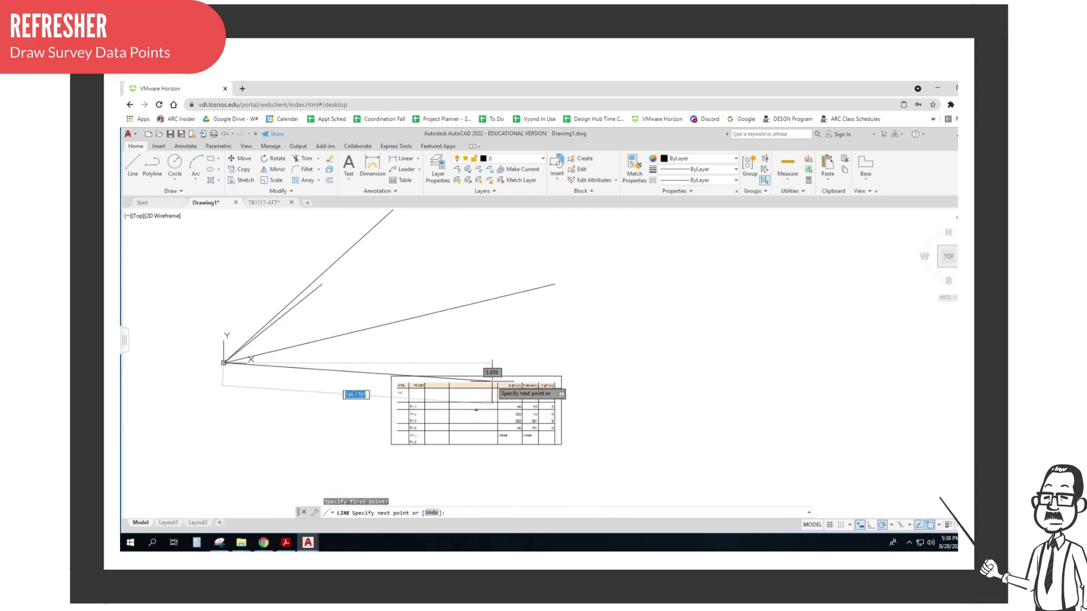
{"action": "scroll", "coordinate": [482, 399], "scroll_direction": "down", "scroll_amount": 2}
{"action": "scroll", "coordinate": [492, 390], "scroll_direction": "up", "scroll_amount": 4}
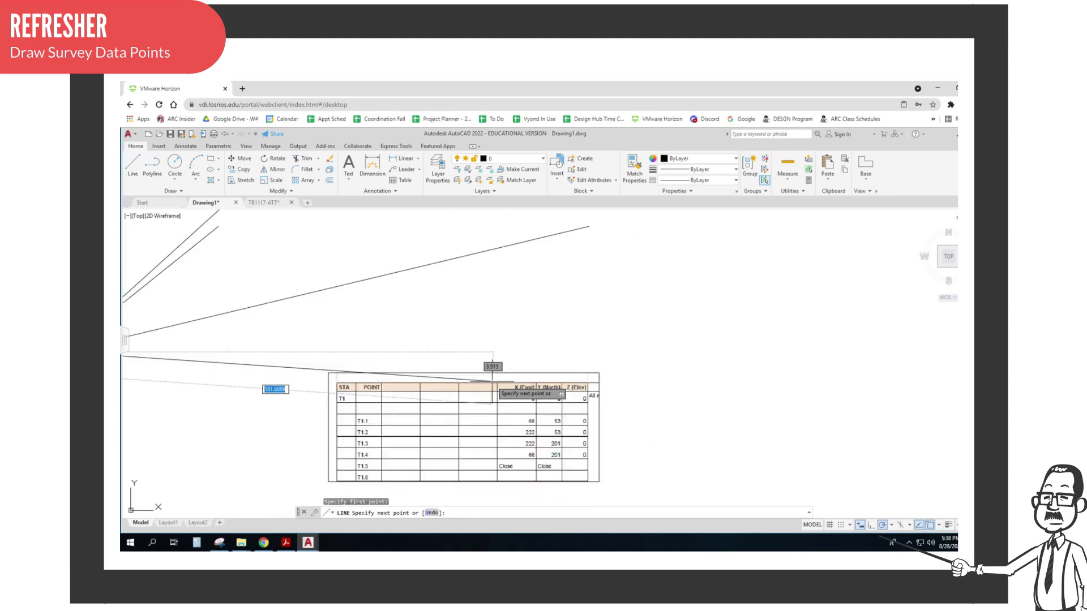
{"action": "scroll", "coordinate": [492, 377], "scroll_direction": "down", "scroll_amount": 4}
{"action": "type", "text": "66"}
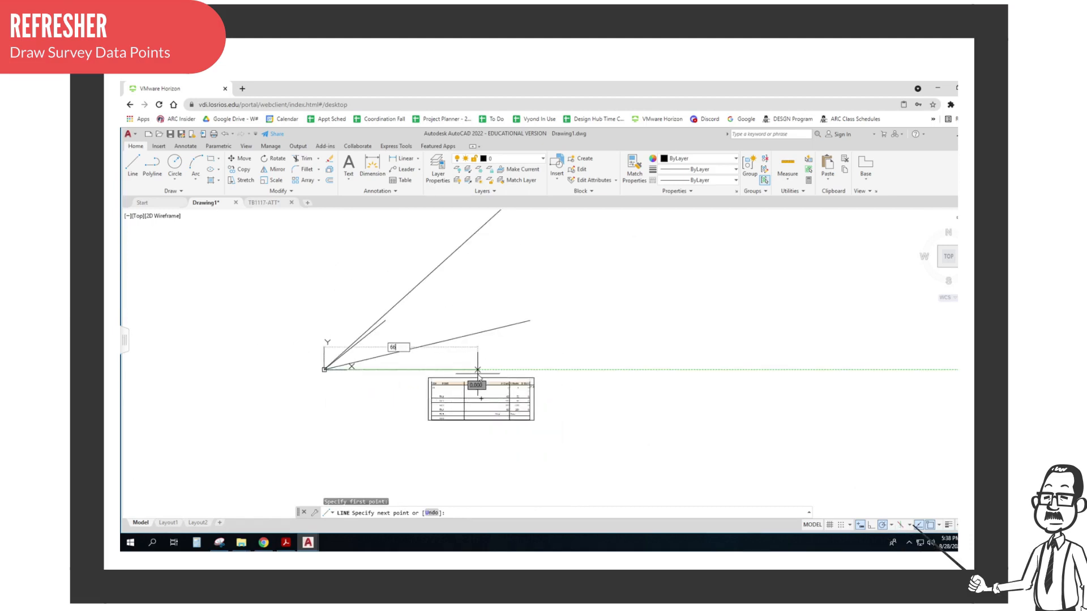
{"action": "key", "text": "Tab"}
{"action": "type", "text": "201"}
{"action": "key", "text": "Return"}
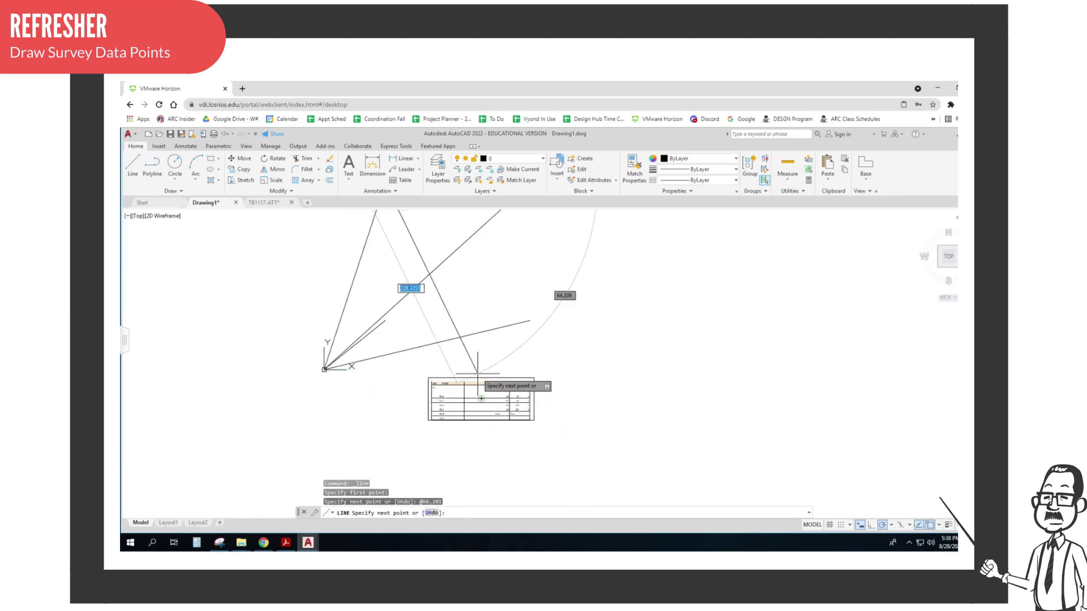
{"action": "key", "text": "Return"}
Step: Make C_PROP the current layer and draw the closed property boundary with lines through T1.1, T1.2, T1.3 and T1.4
{"action": "middle_click_drag", "start_coordinate": [481, 336], "coordinate": [475, 408]}
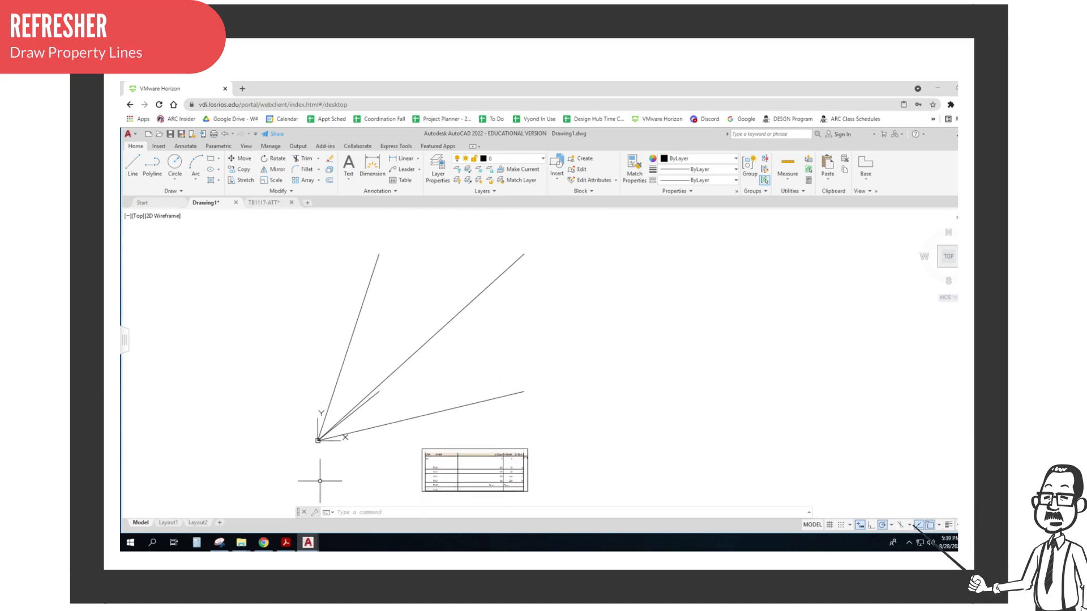
{"action": "left_click", "coordinate": [543, 161]}
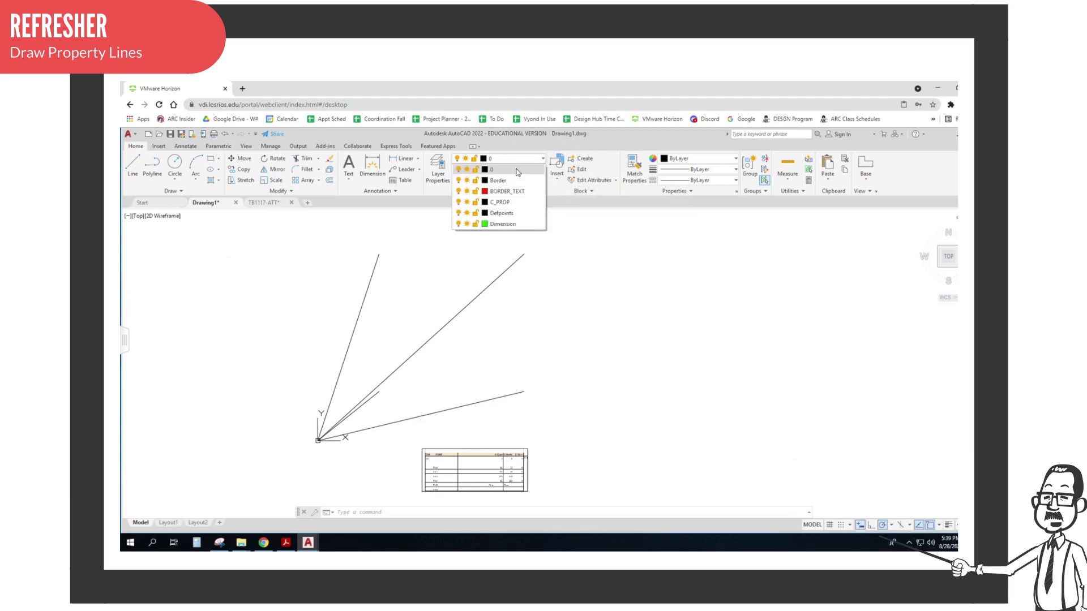
{"action": "left_click", "coordinate": [501, 203]}
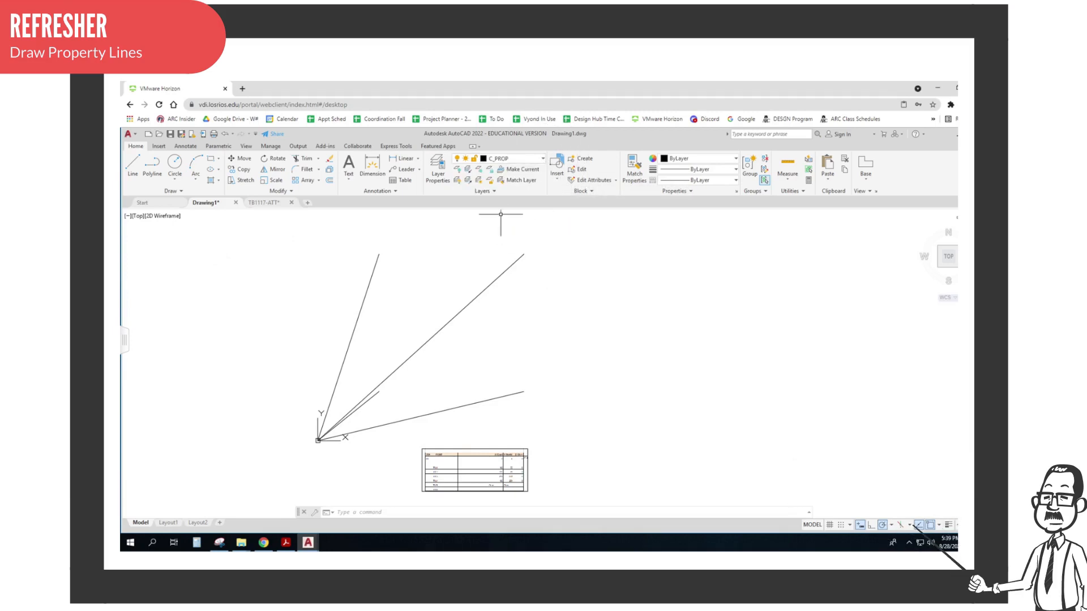
{"action": "left_click", "coordinate": [132, 165]}
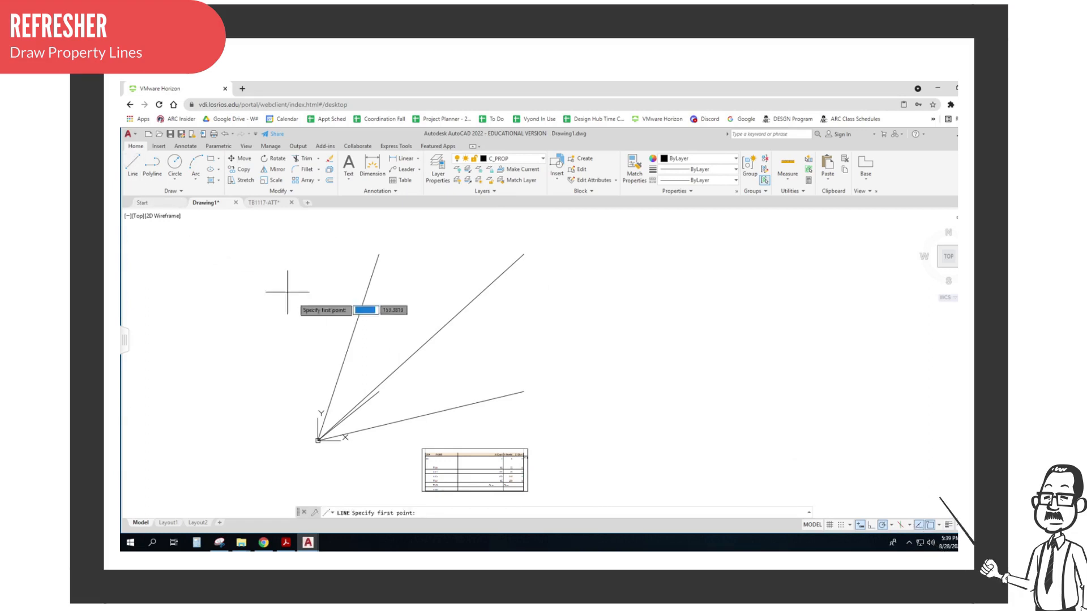
{"action": "left_click", "coordinate": [379, 392]}
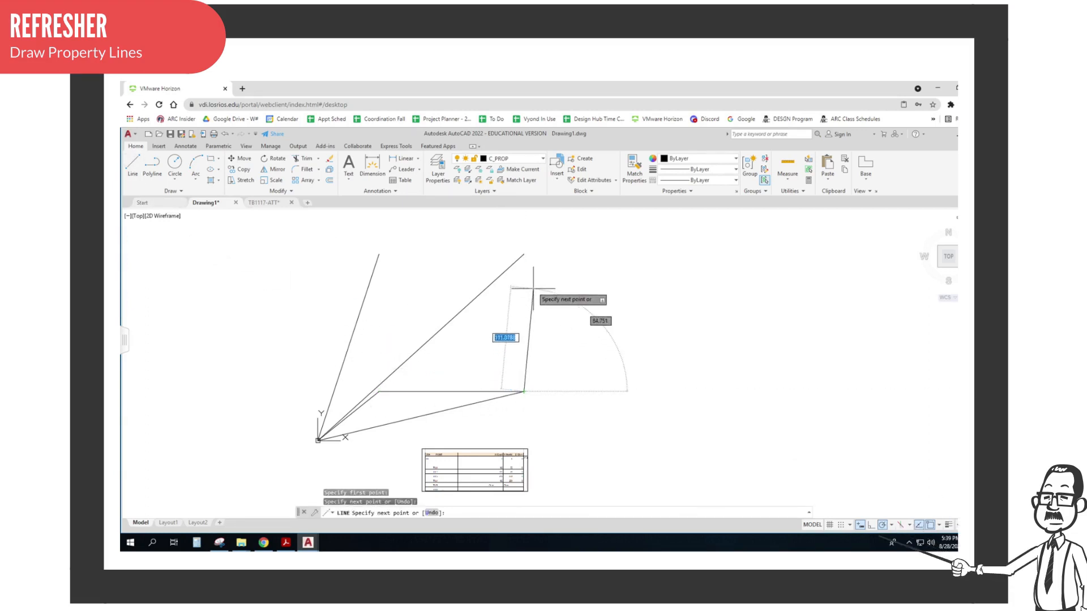
{"action": "left_click", "coordinate": [524, 254]}
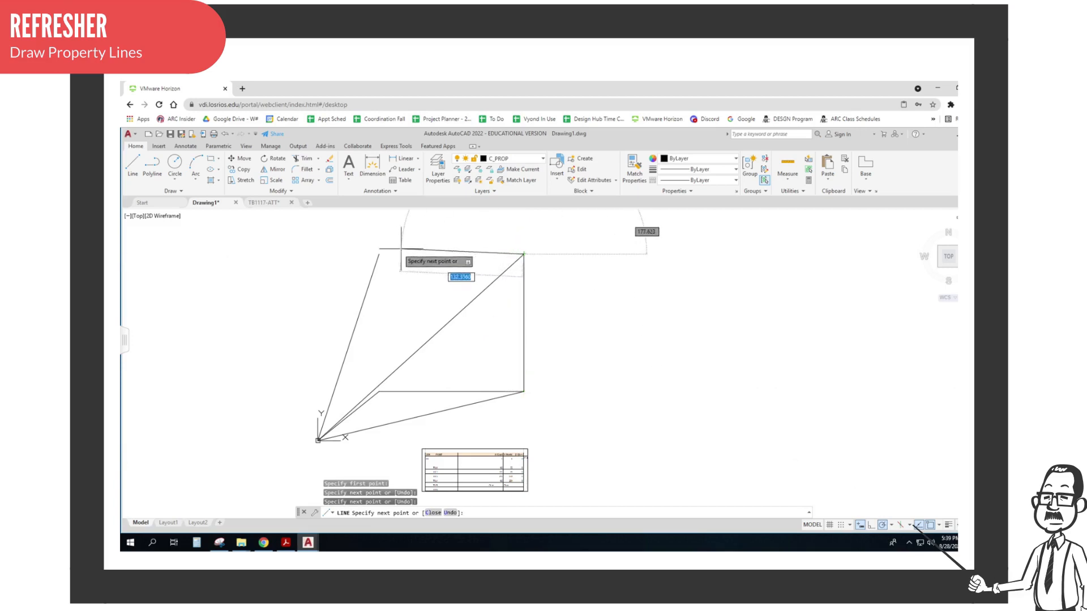
{"action": "left_click", "coordinate": [379, 253]}
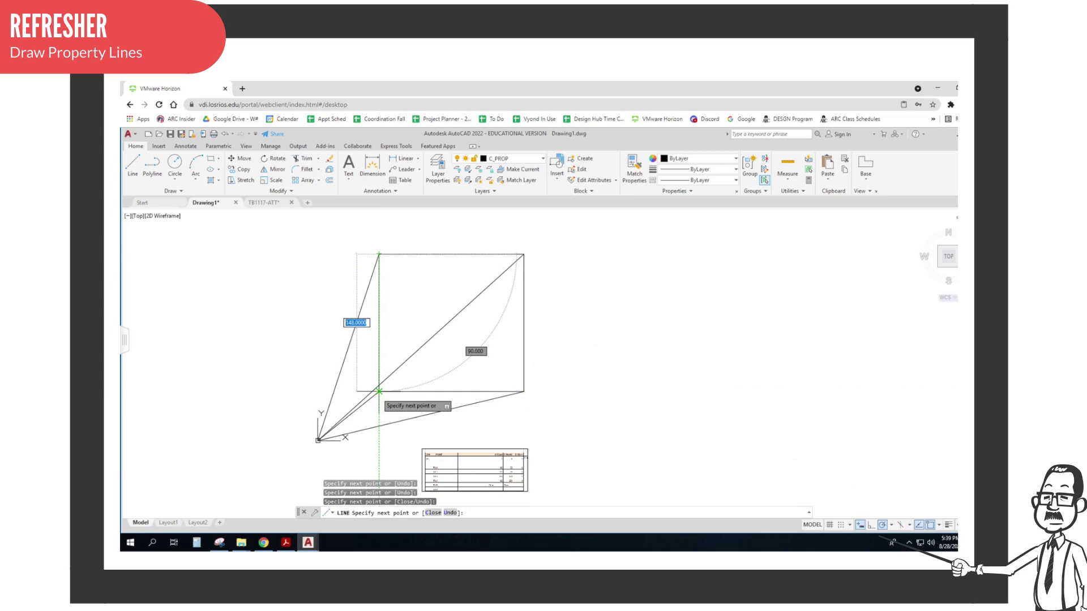
{"action": "left_click", "coordinate": [379, 391]}
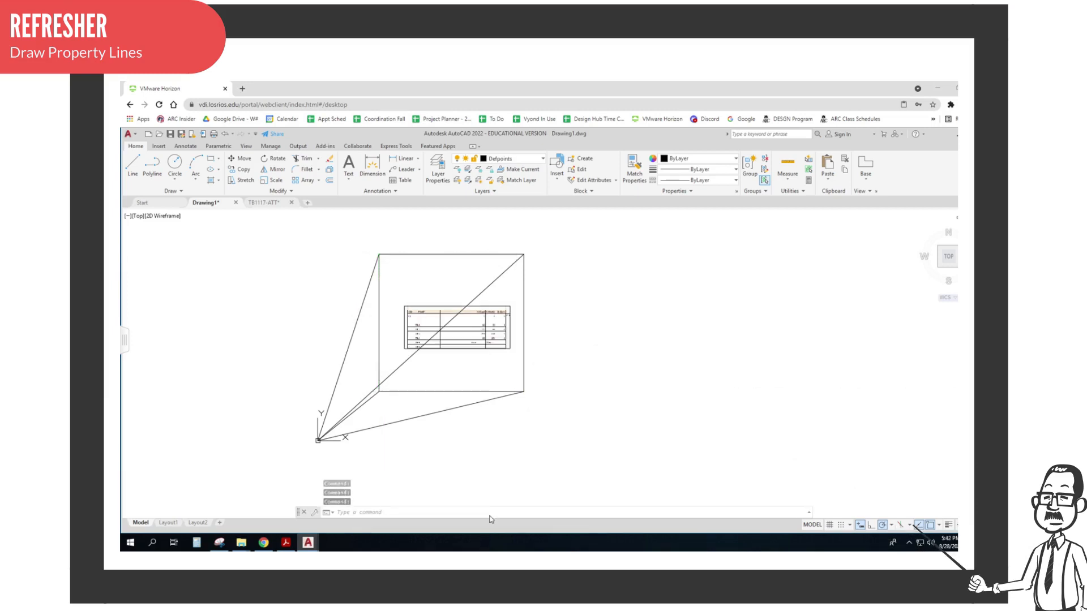
Step: Move the four survey lines that start at the origin to the Construction layer and turn that layer off
{"action": "left_click", "coordinate": [448, 442]}
{"action": "left_click", "coordinate": [310, 407]}
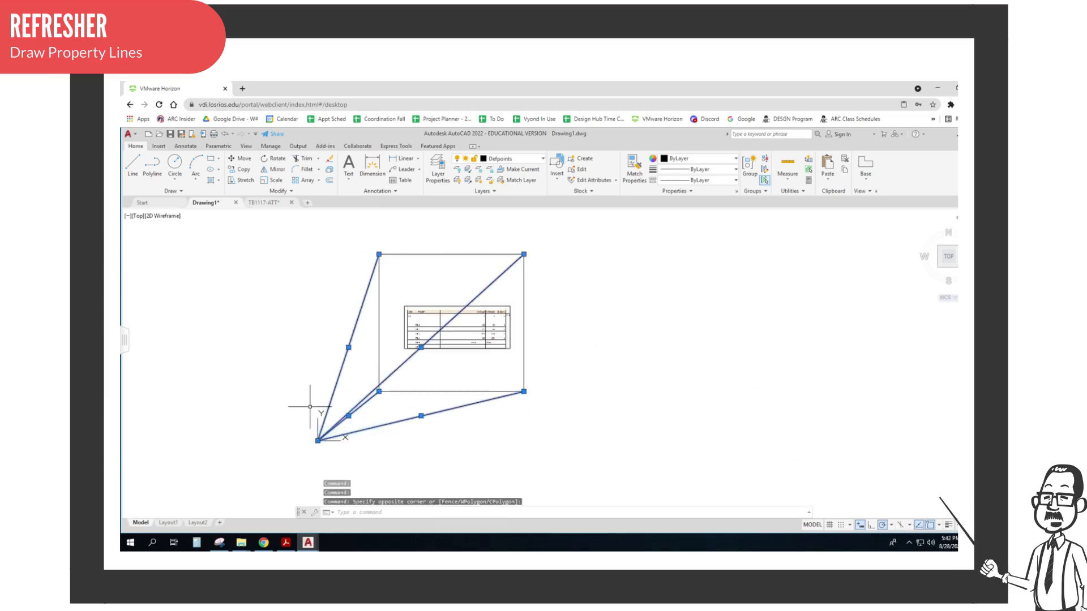
{"action": "left_click", "coordinate": [544, 159]}
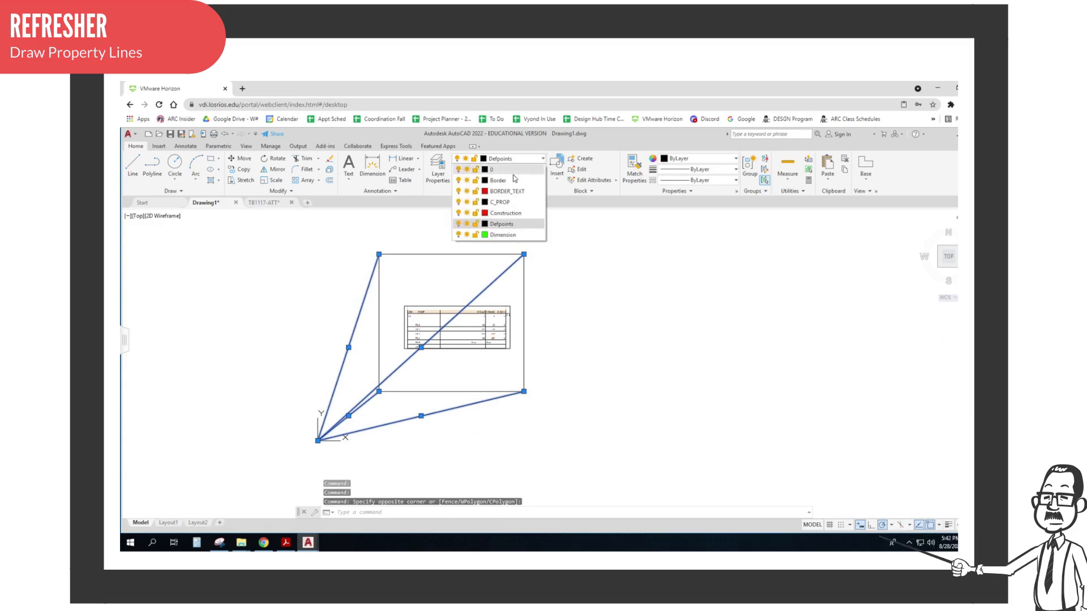
{"action": "left_click", "coordinate": [498, 210]}
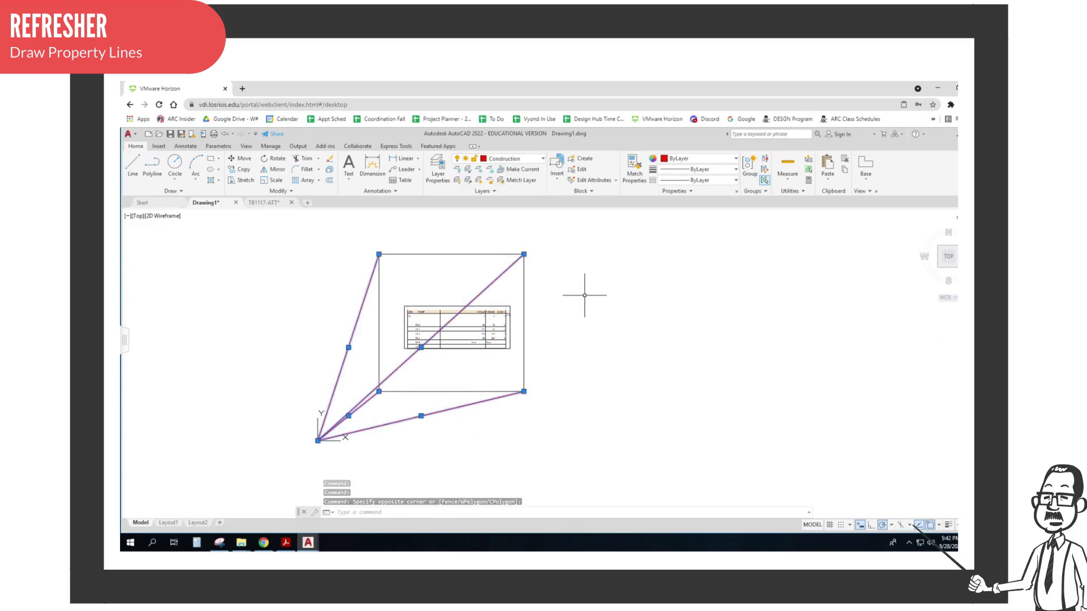
{"action": "key", "text": "Escape"}
{"action": "key", "text": "Escape"}
{"action": "key", "text": "Escape"}
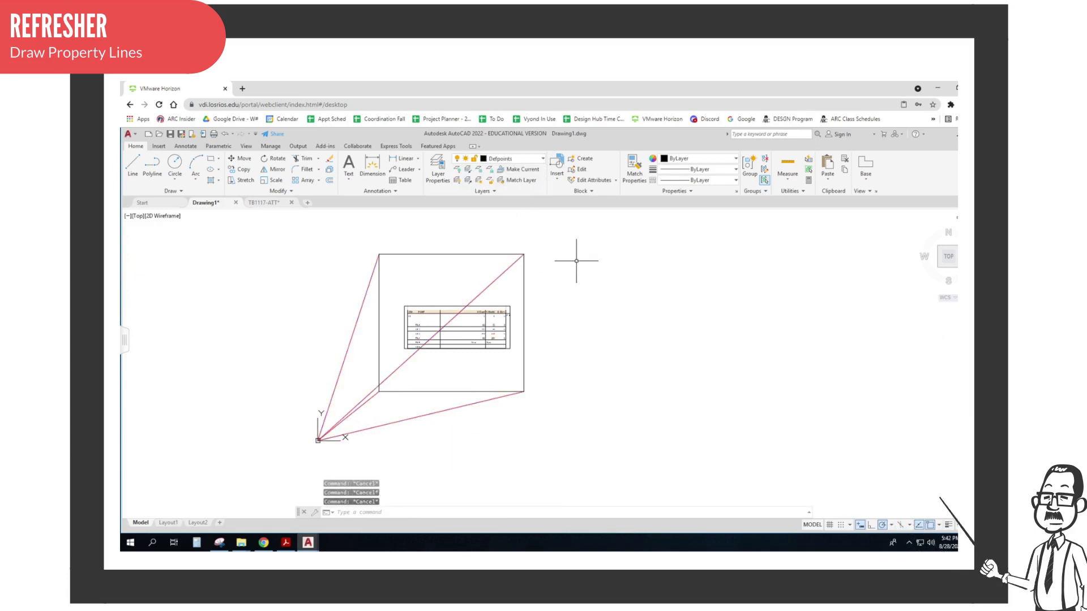
{"action": "left_click", "coordinate": [544, 159]}
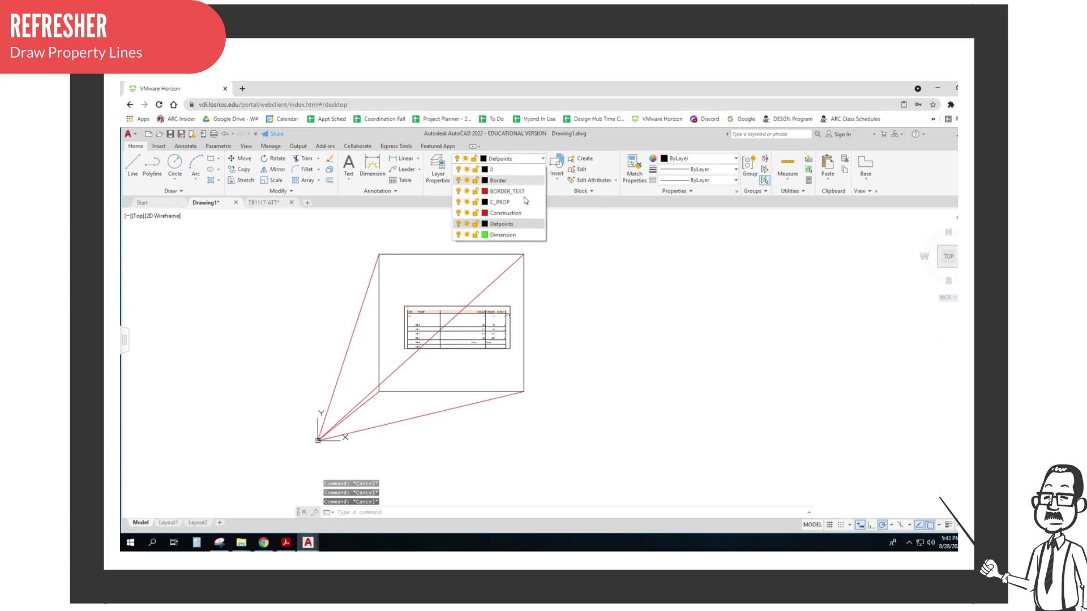
{"action": "left_click", "coordinate": [459, 213]}
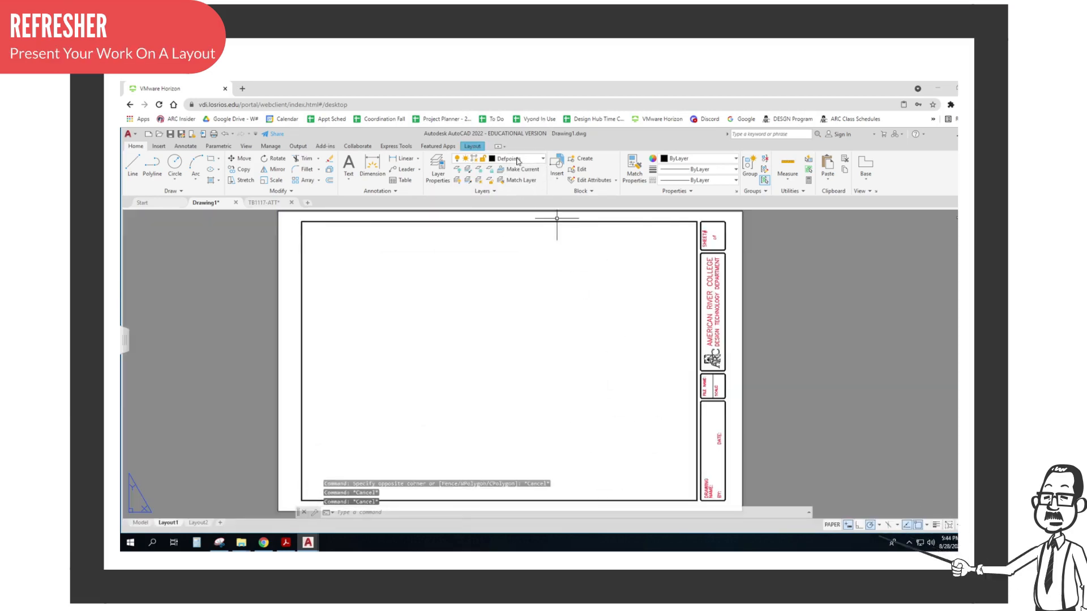
Step: Create a rectangular viewport on Layout1 spanning the sheet border's inner drawing area, from corner to opposite corner
{"action": "left_click", "coordinate": [475, 147]}
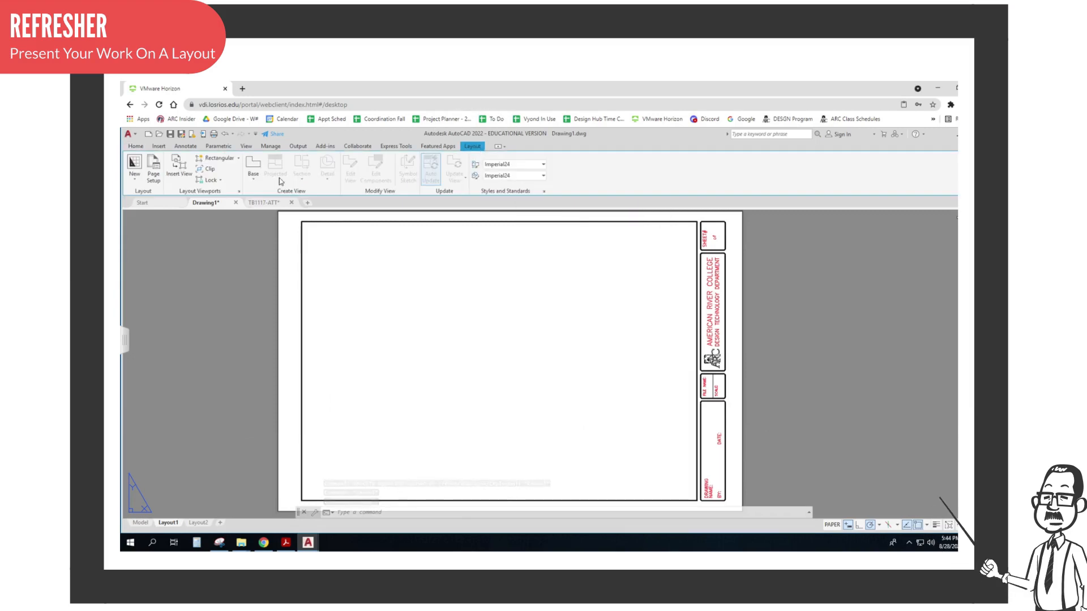
{"action": "left_click", "coordinate": [211, 163]}
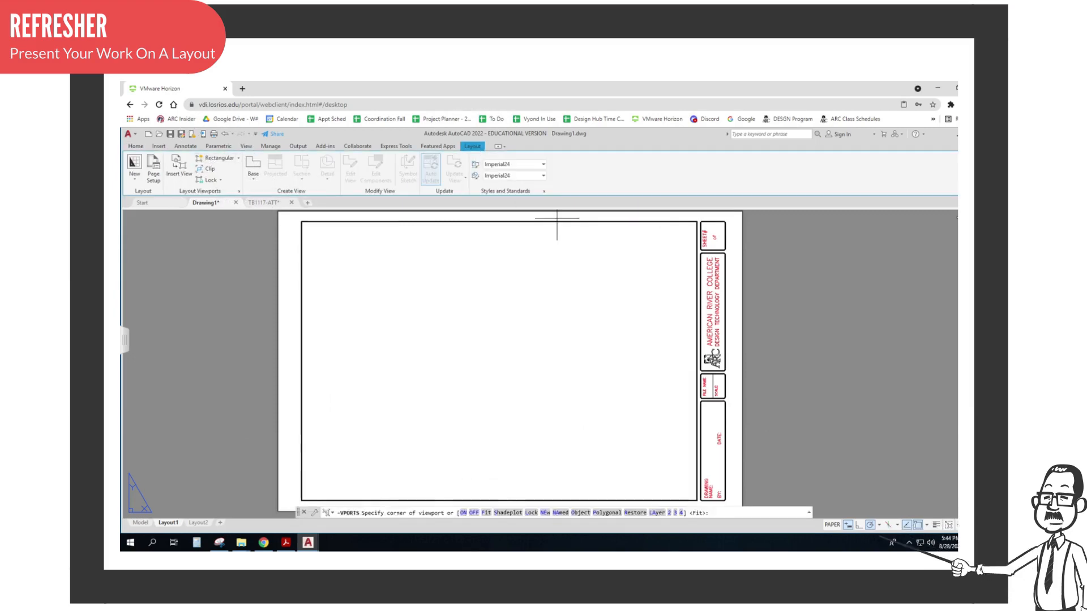
{"action": "left_click", "coordinate": [303, 221]}
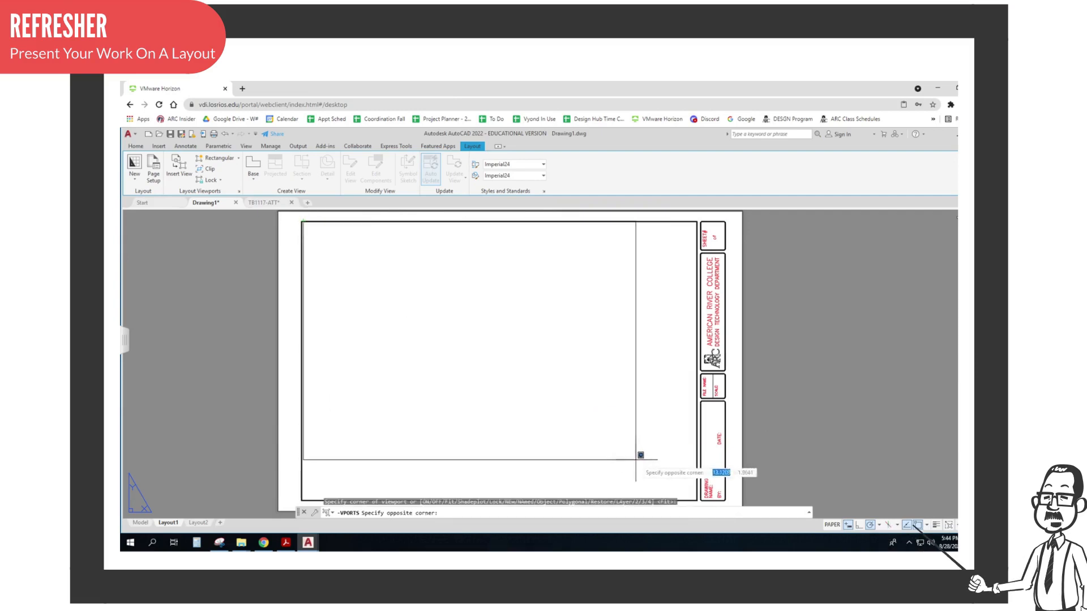
{"action": "left_click", "coordinate": [696, 499]}
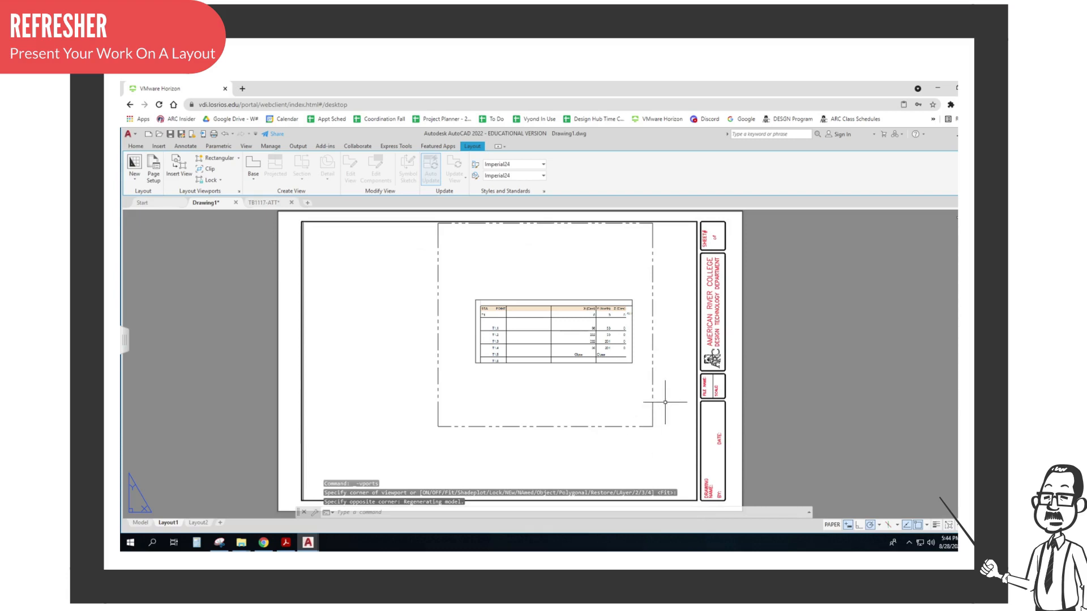
Step: Centre the property inside the Layout1 viewport, set the viewport scale to 1:20 and return to paper space
{"action": "left_click", "coordinate": [832, 524]}
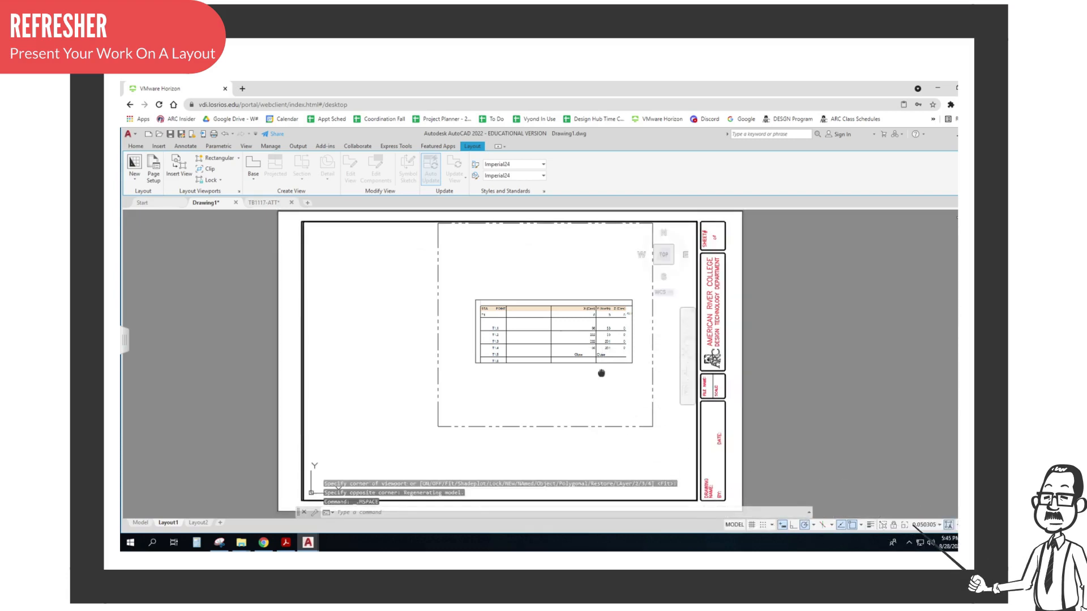
{"action": "middle_click_drag", "start_coordinate": [601, 373], "coordinate": [548, 402]}
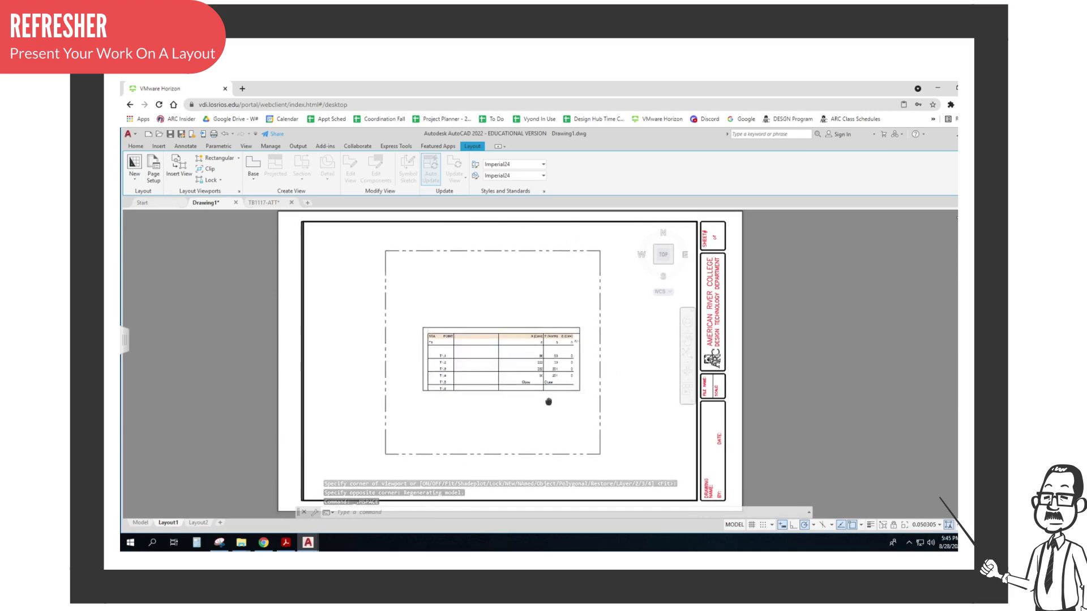
{"action": "left_click", "coordinate": [940, 526]}
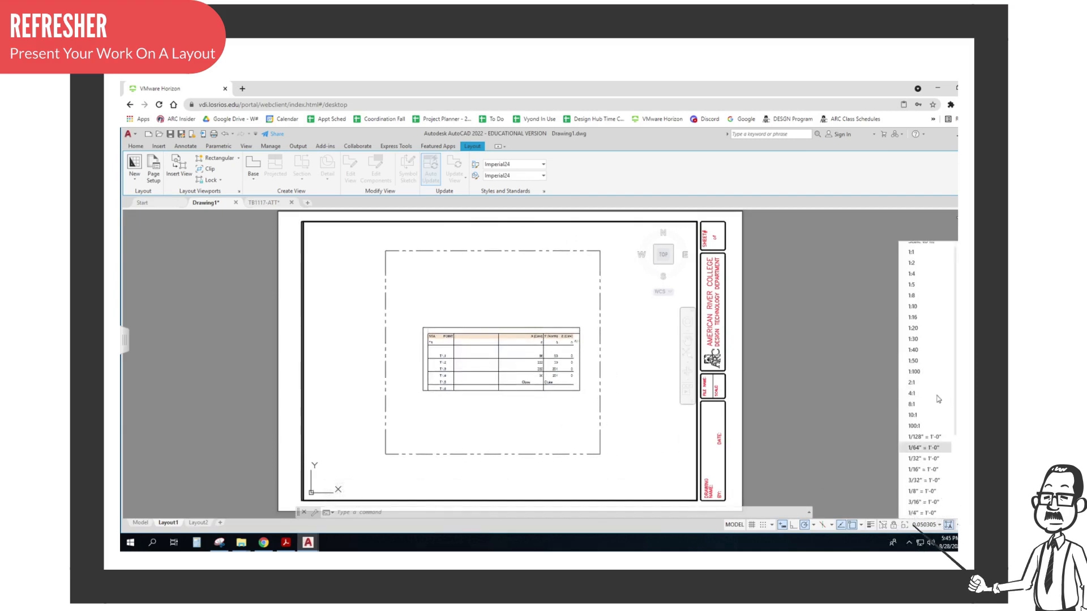
{"action": "left_click", "coordinate": [928, 329]}
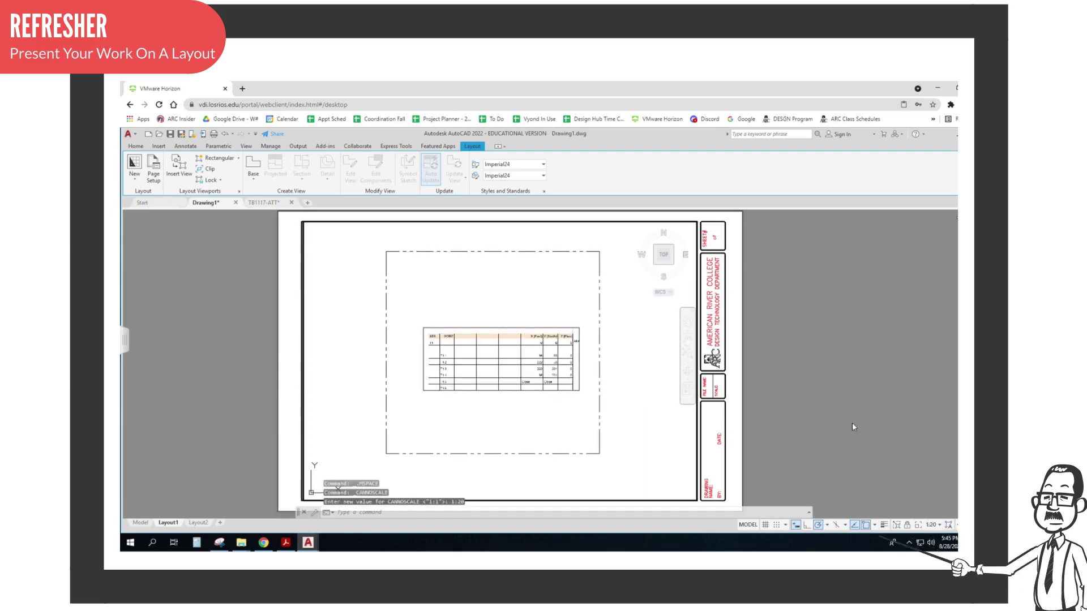
{"action": "left_click", "coordinate": [748, 524]}
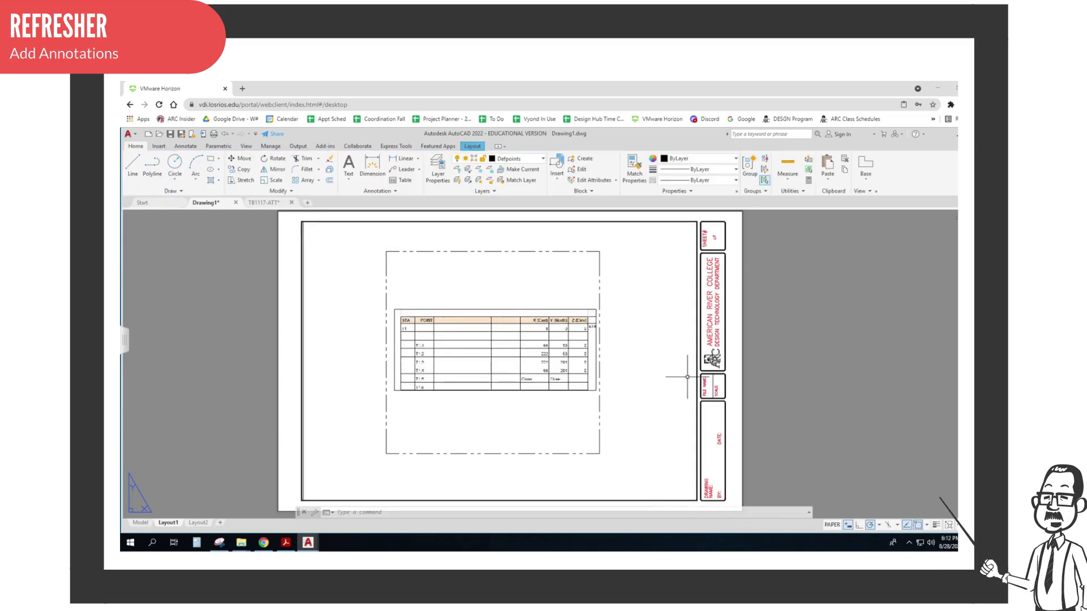
Step: Make BORDER_TEXT the current layer and measure the length of the bottom property line between its two endpoints
{"action": "left_click", "coordinate": [543, 159]}
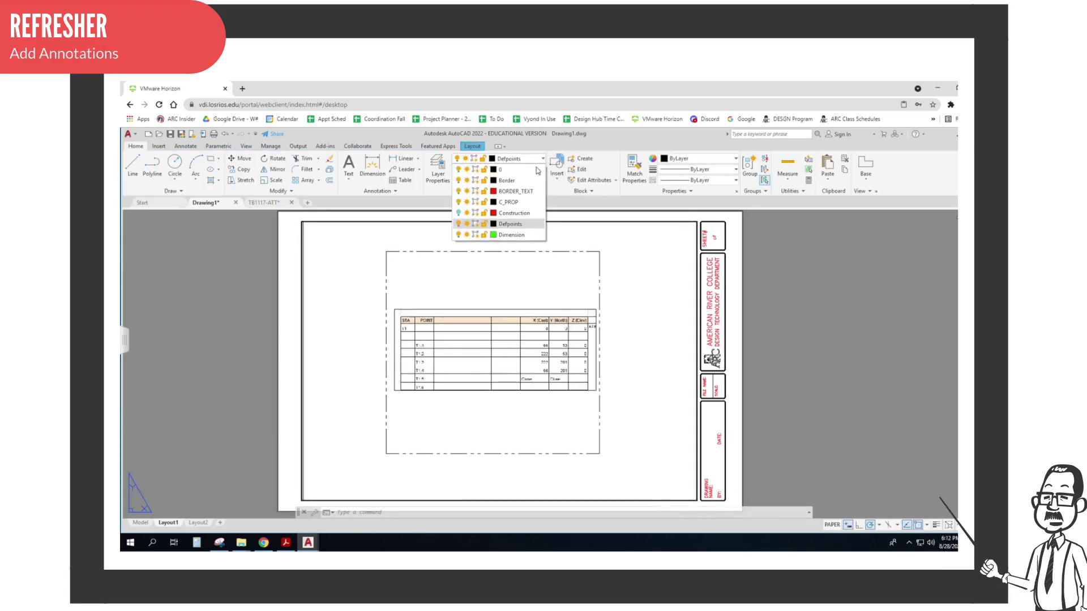
{"action": "left_click", "coordinate": [516, 192]}
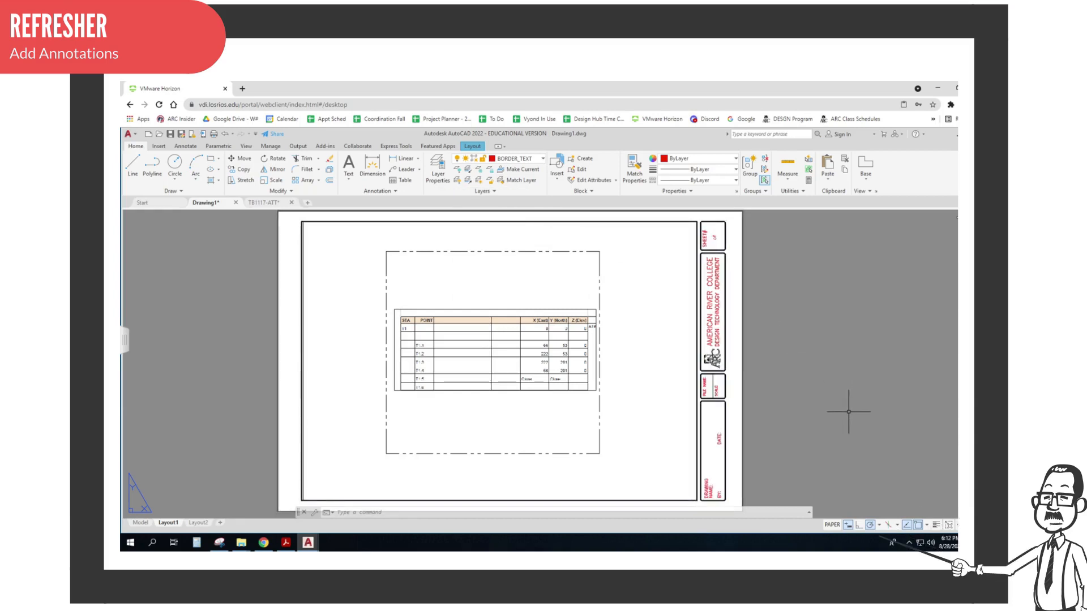
{"action": "type", "text": "d"}
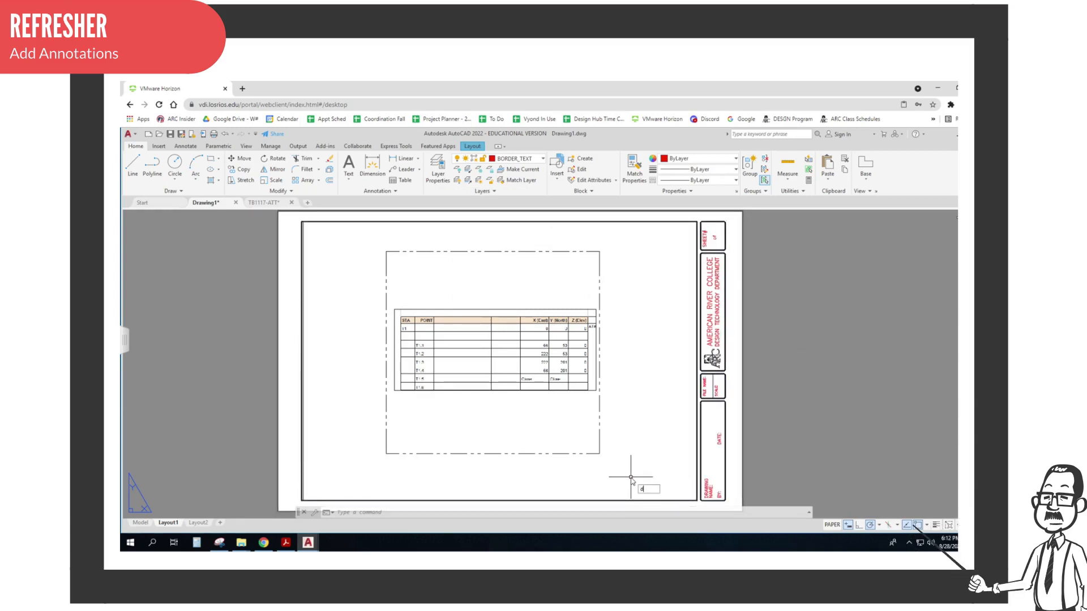
{"action": "type", "text": "ist"}
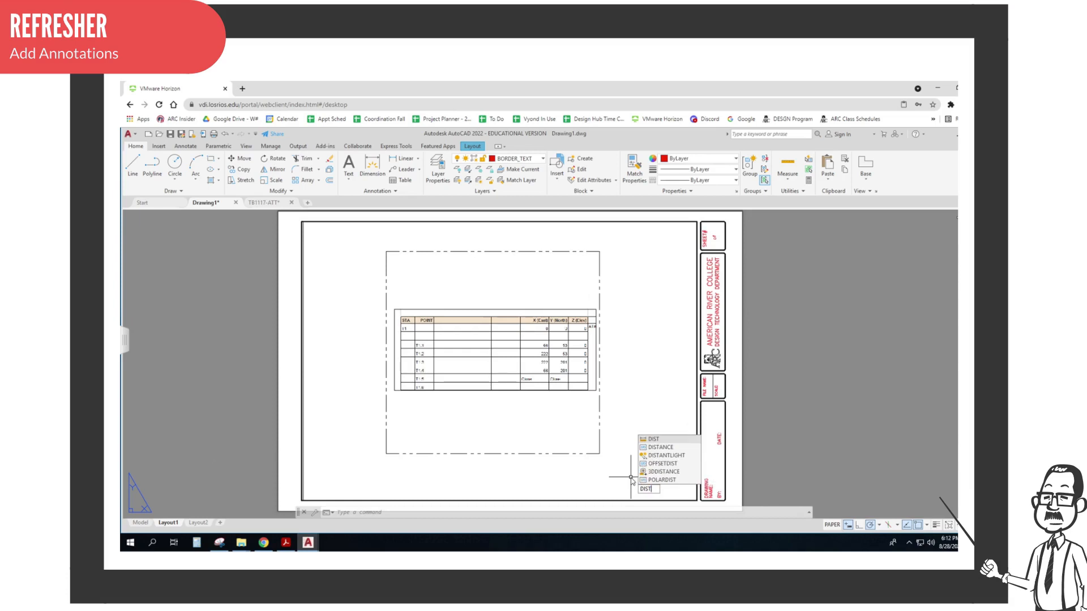
{"action": "left_click", "coordinate": [659, 440]}
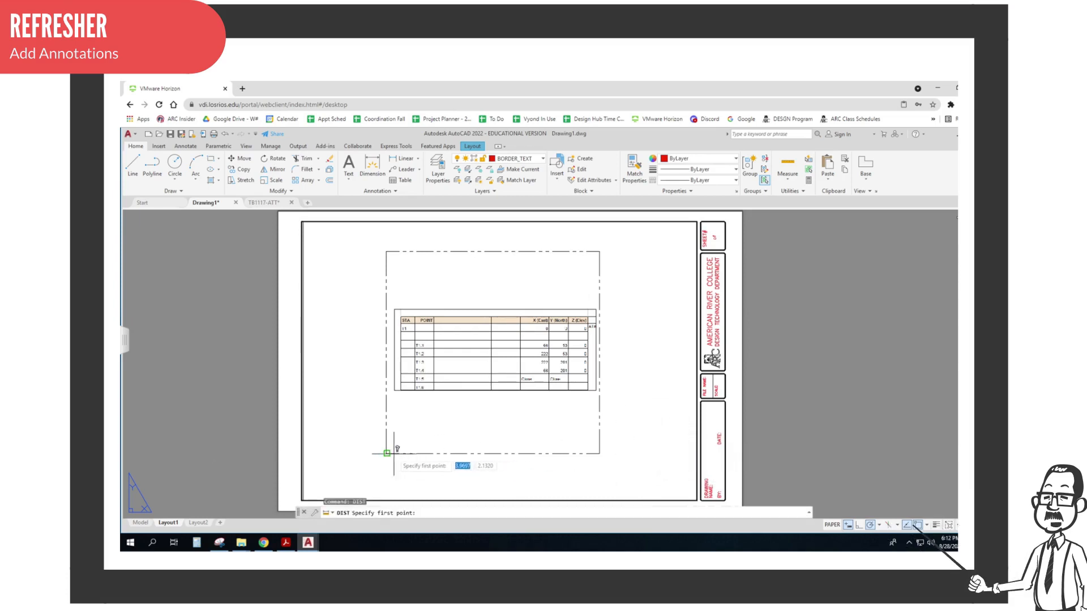
{"action": "left_click", "coordinate": [386, 454]}
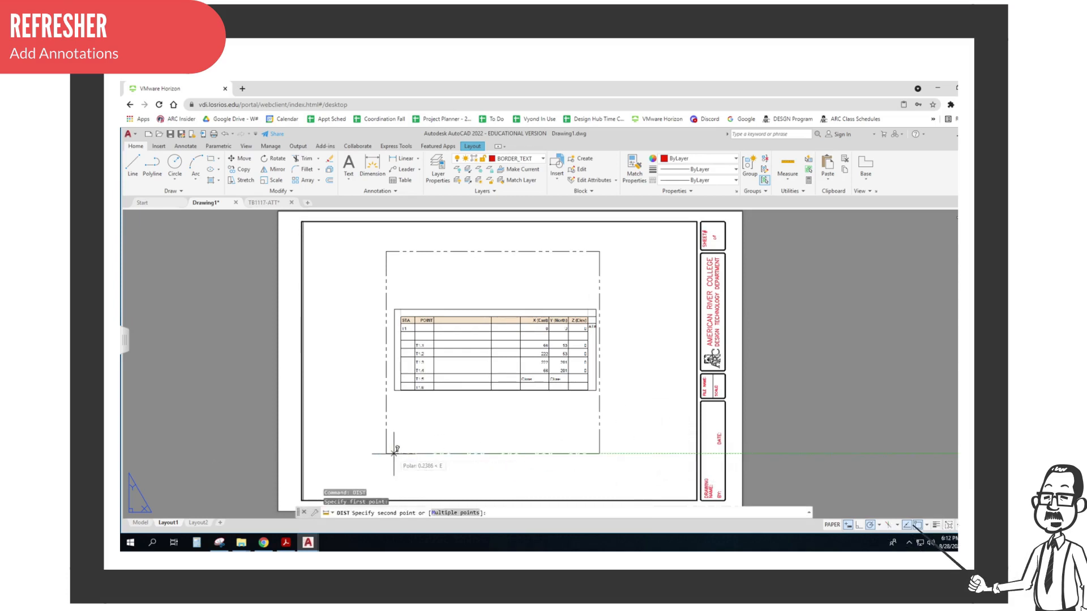
{"action": "left_click", "coordinate": [599, 453]}
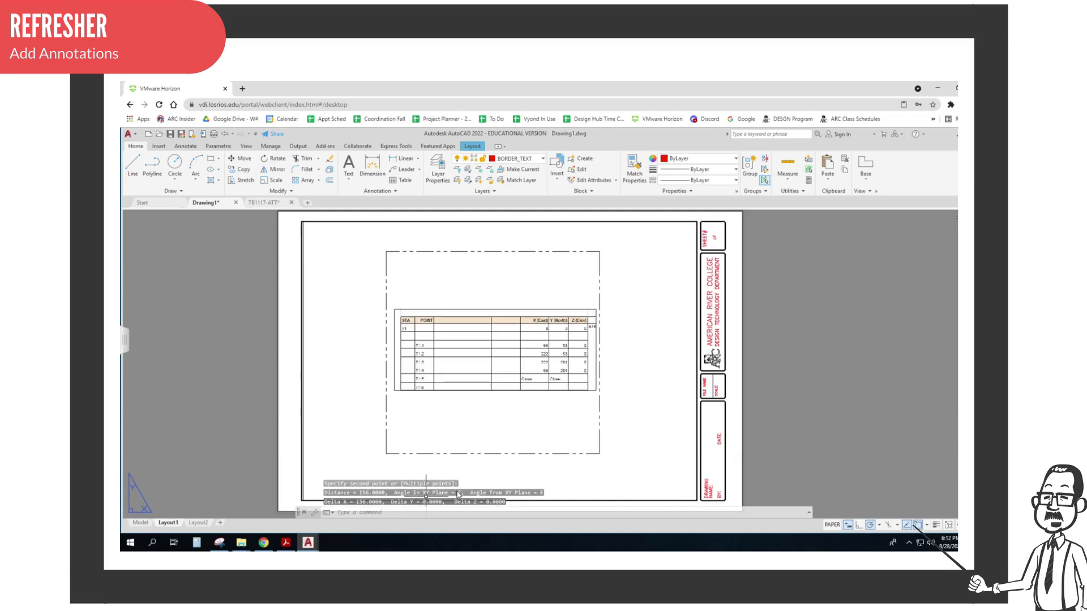
{"action": "key", "text": "Escape"}
{"action": "key", "text": "Escape"}
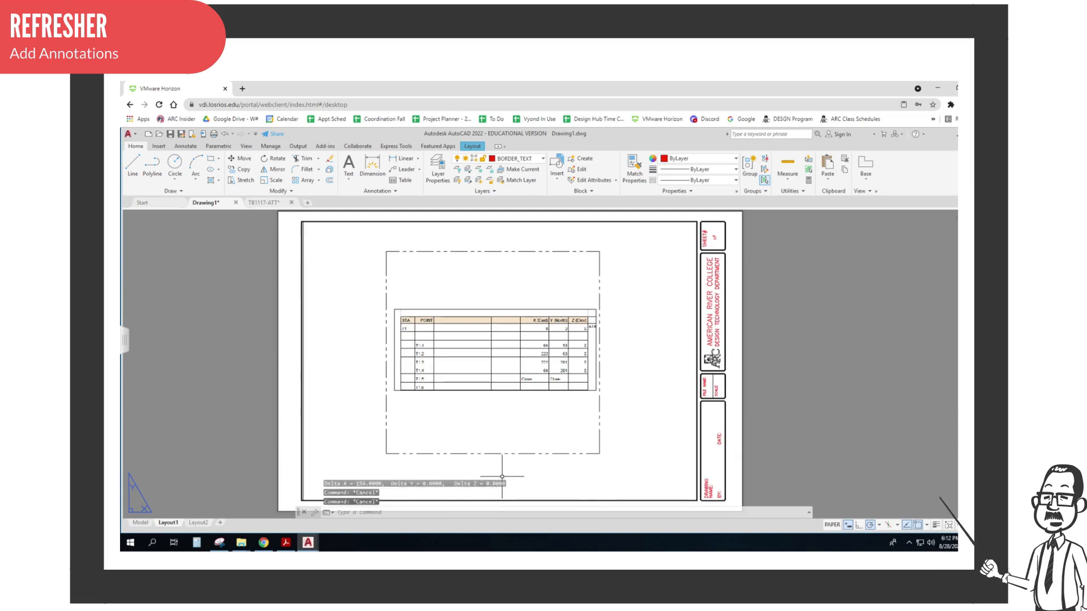
Step: Add middle-centred single-line text "156' DUE EAST" centred just below the bottom property line, with height .12 and the default rotation
{"action": "type", "text": "dt"}
{"action": "key", "text": "Return"}
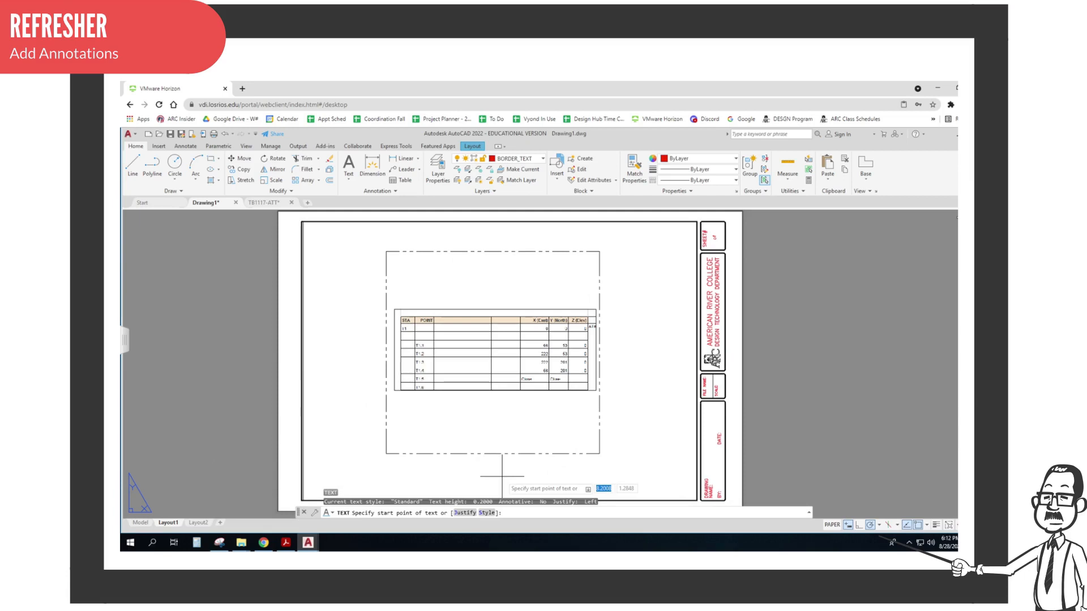
{"action": "type", "text": "mc"}
{"action": "key", "text": "Return"}
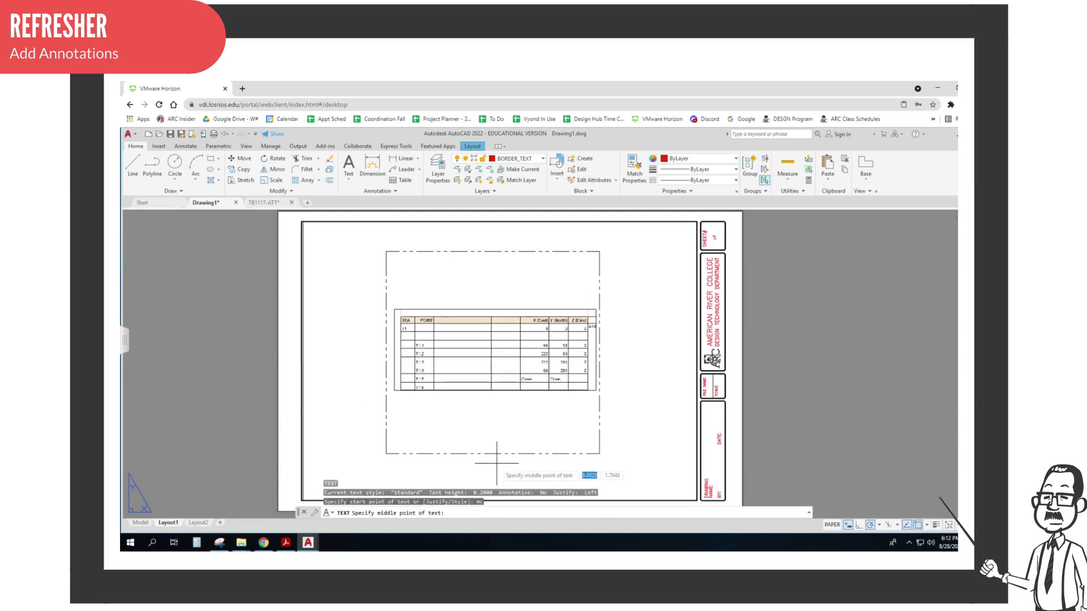
{"action": "left_click", "coordinate": [497, 463]}
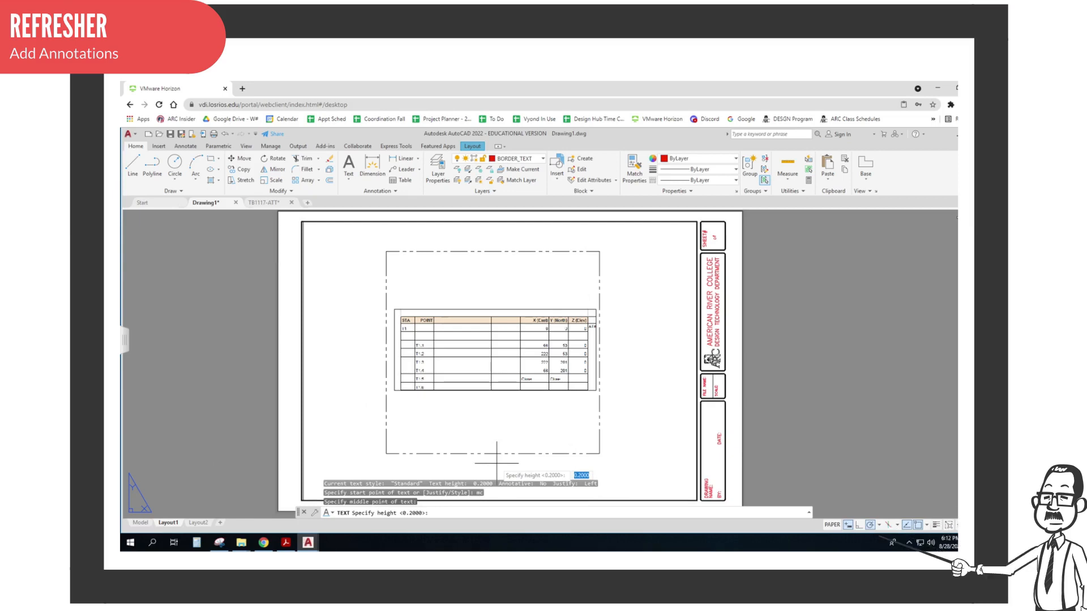
{"action": "key", "text": "BackSpace"}
{"action": "type", "text": ".12"}
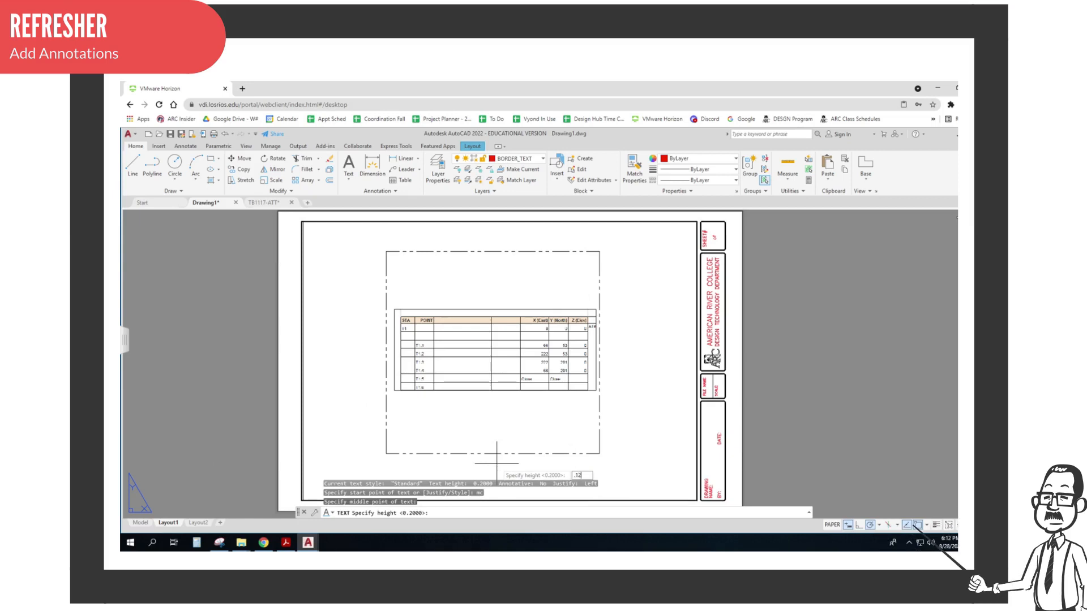
{"action": "key", "text": "Return"}
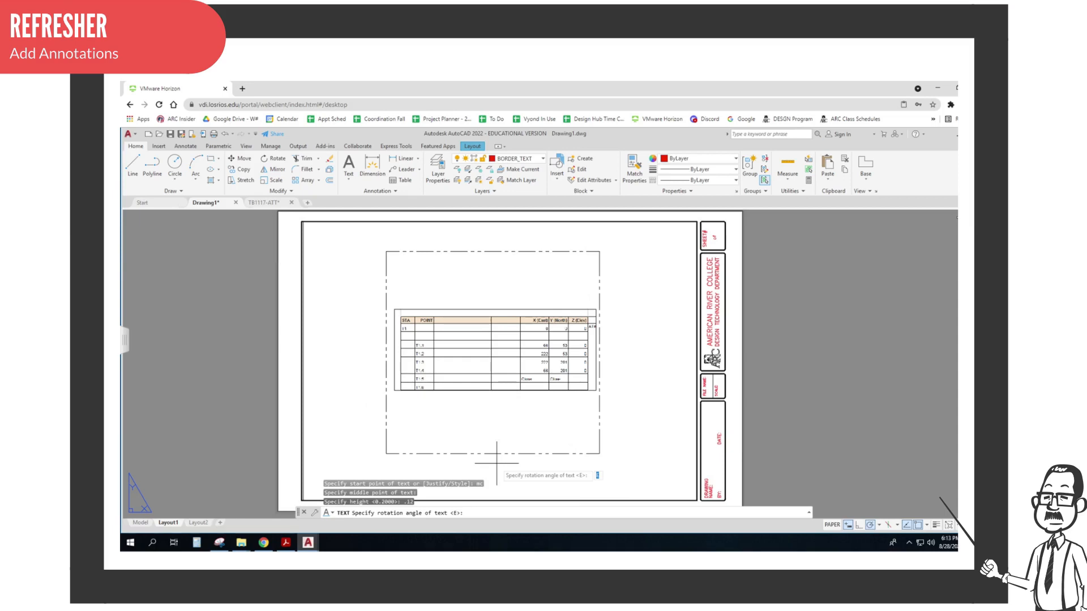
{"action": "key", "text": "Return"}
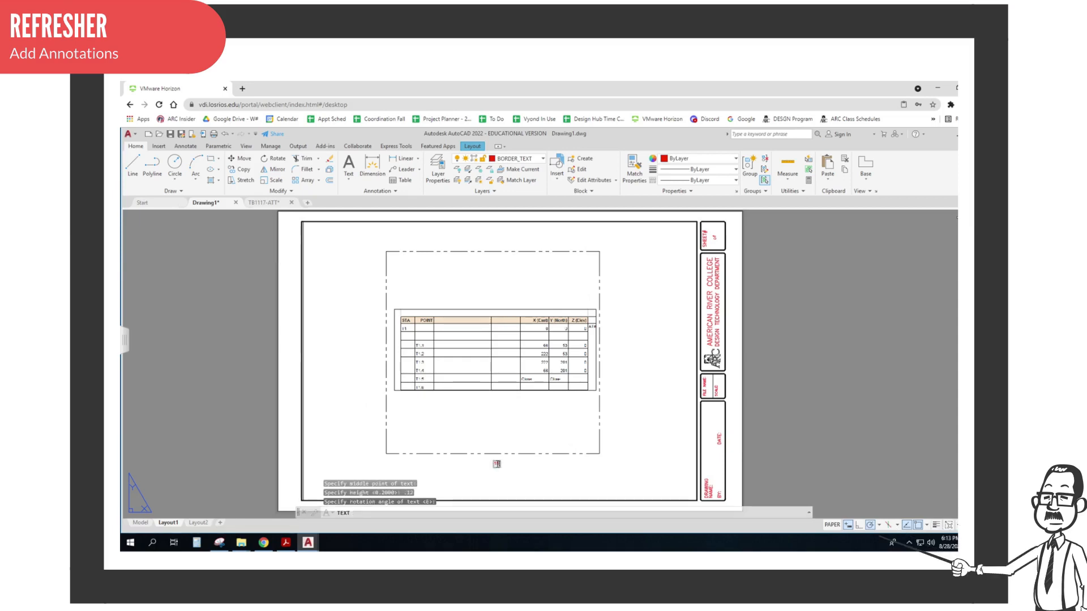
{"action": "type", "text": "156"}
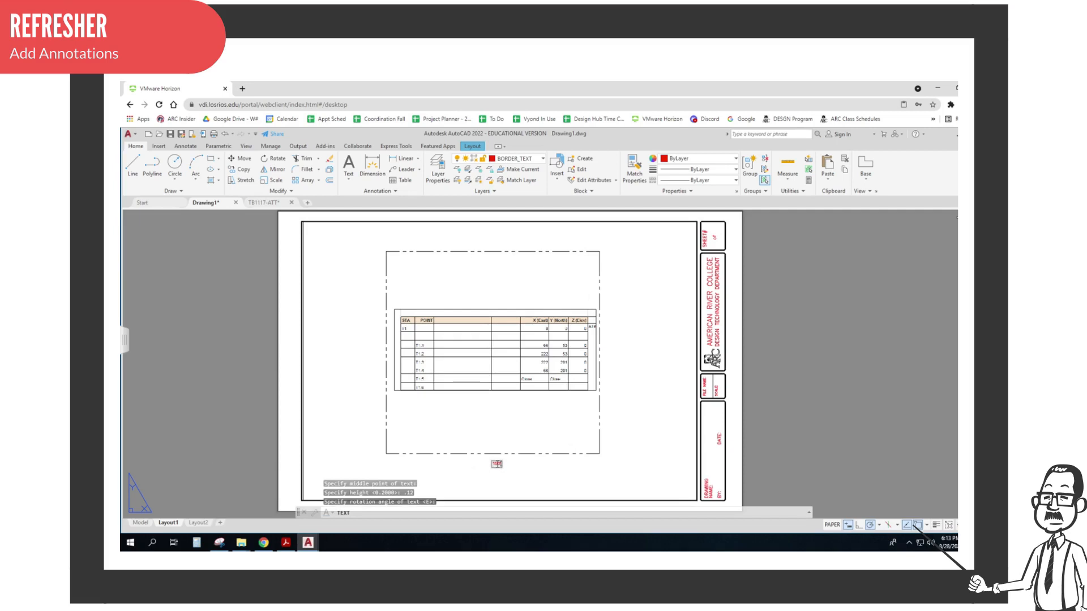
{"action": "type", "text": "'-0\" D"}
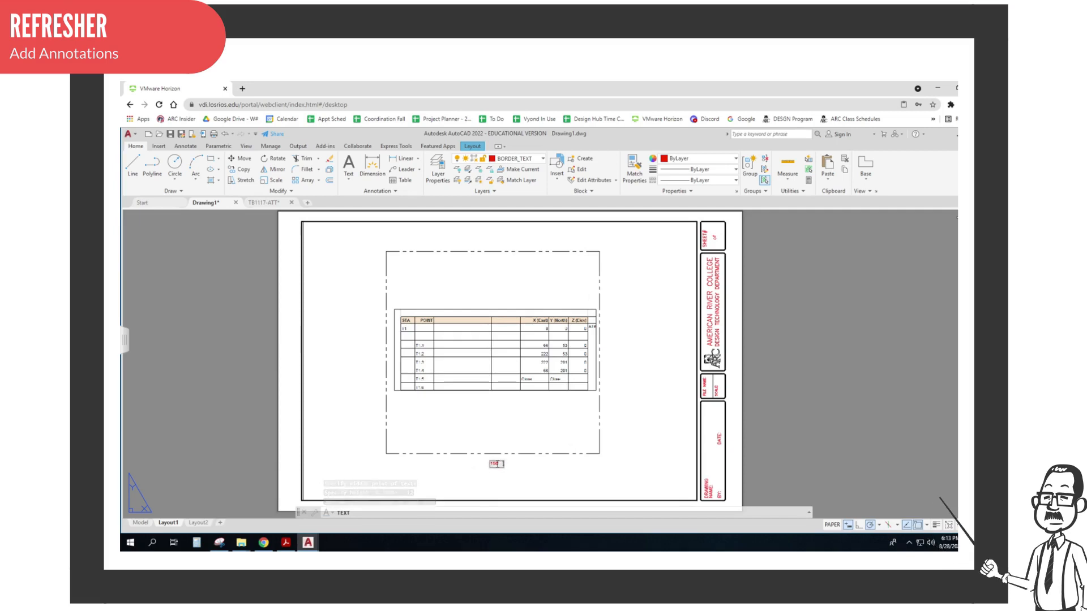
{"action": "type", "text": "UE EAST"}
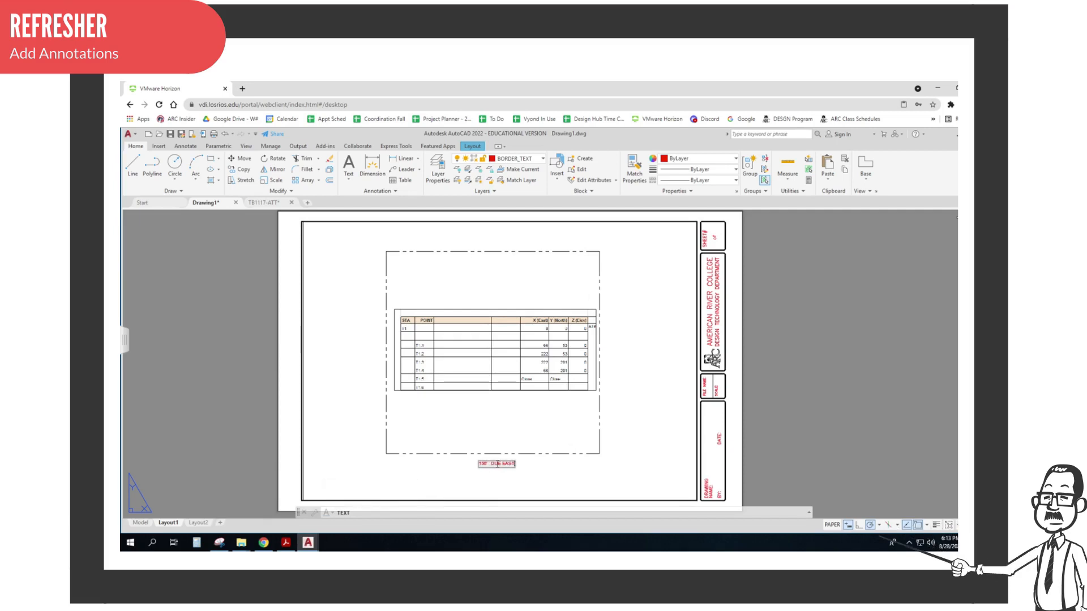
{"action": "left_click", "coordinate": [557, 464]}
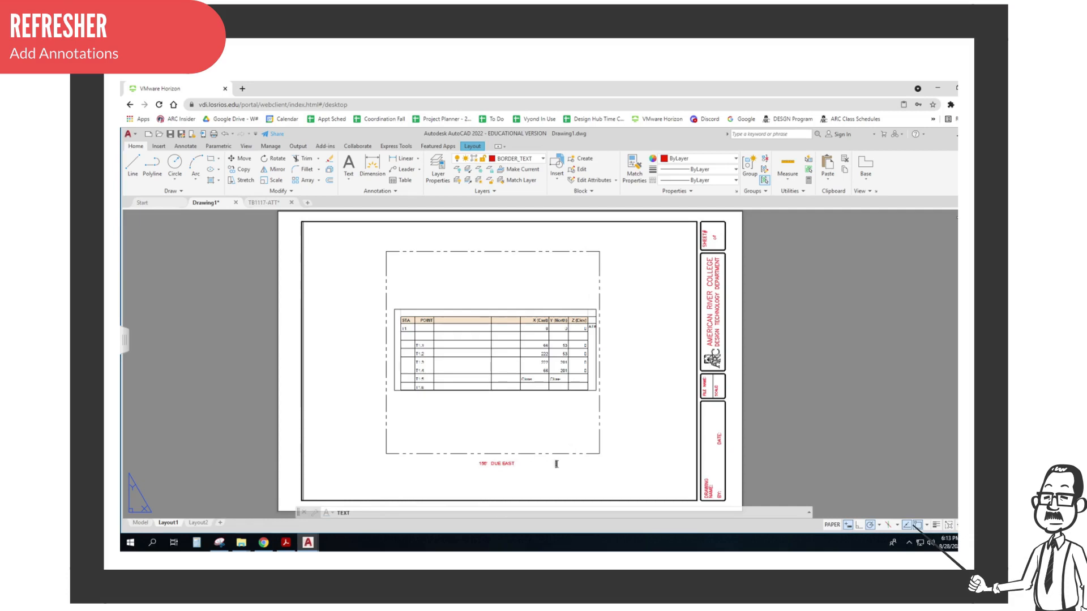
{"action": "key", "text": "Escape"}
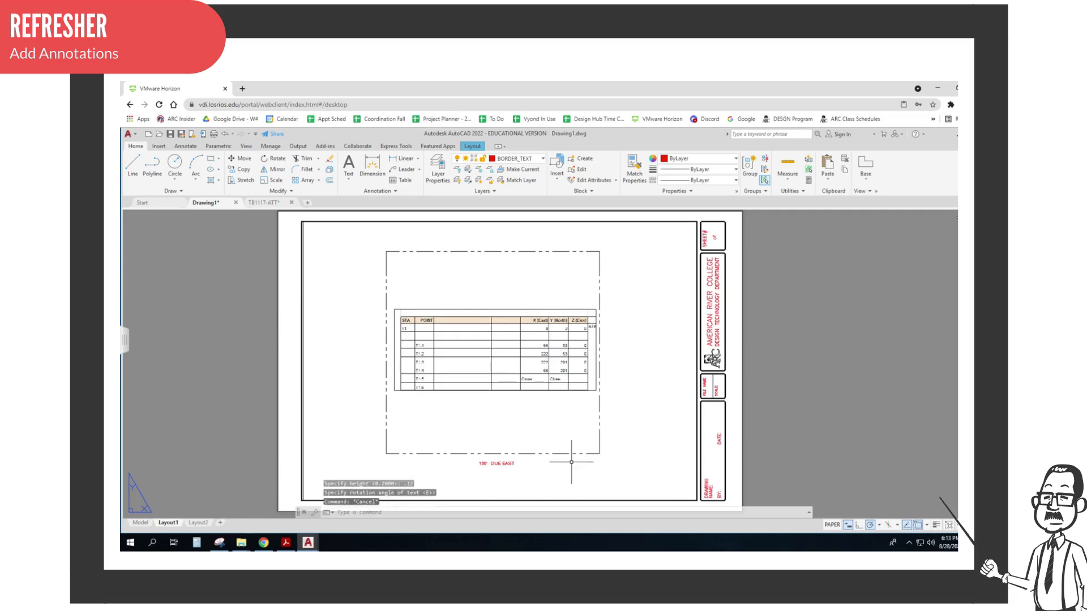
Step: Measure the length of the right-hand property line from its lower to its upper endpoint
{"action": "type", "text": "DIST"}
{"action": "key", "text": "Return"}
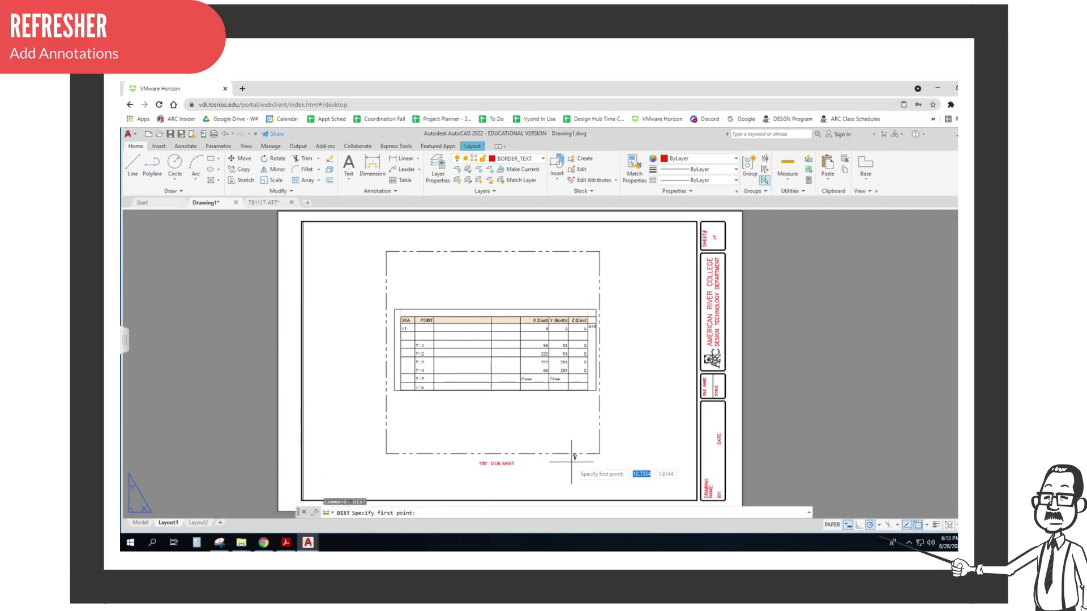
{"action": "left_click", "coordinate": [599, 454]}
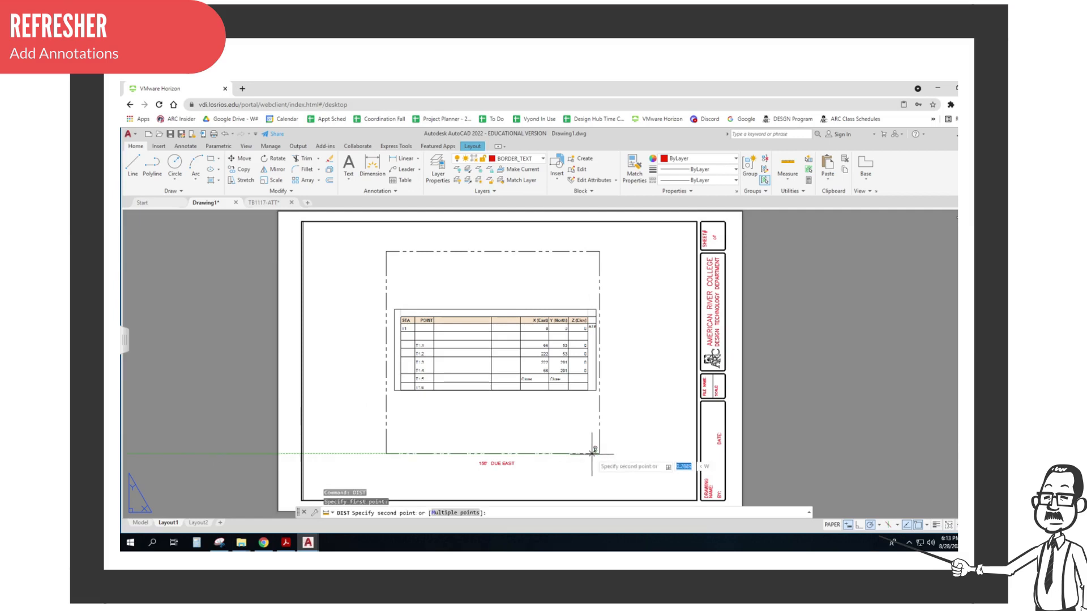
{"action": "left_click", "coordinate": [600, 250]}
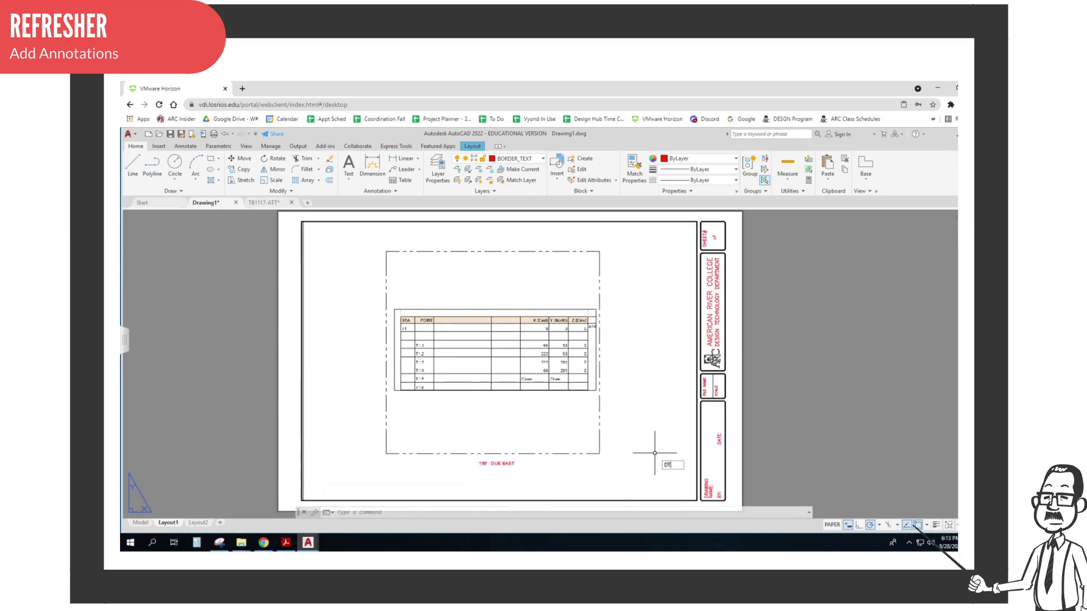
Step: Add middle-centred text "148' DUE NORTH" just outside the right-hand property line, keeping the 0.12 height and rotating it to N
{"action": "key", "text": "Return"}
{"action": "type", "text": "MC"}
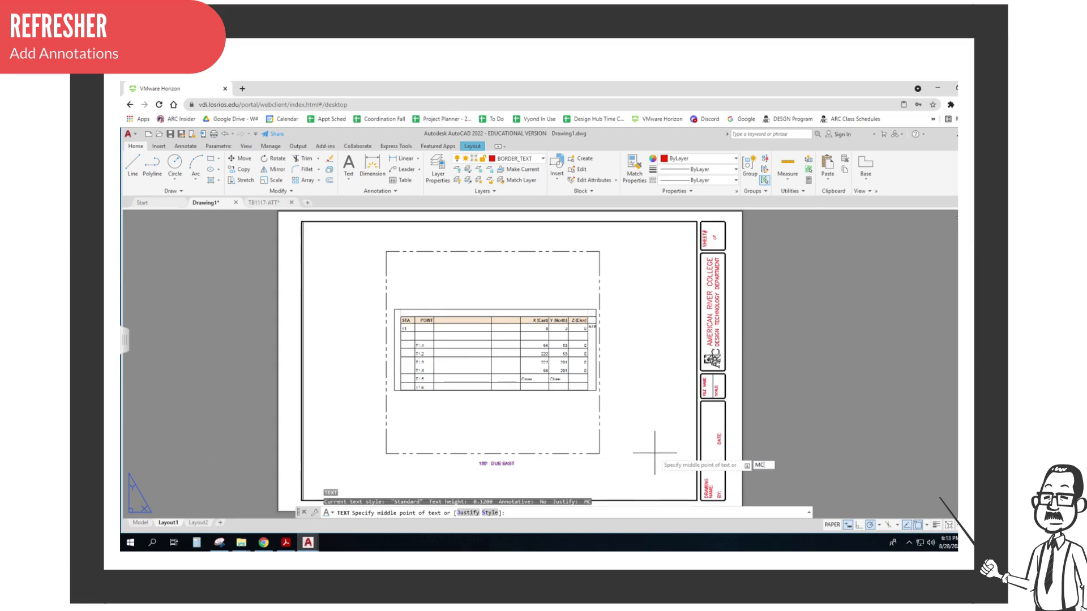
{"action": "key", "text": "Return"}
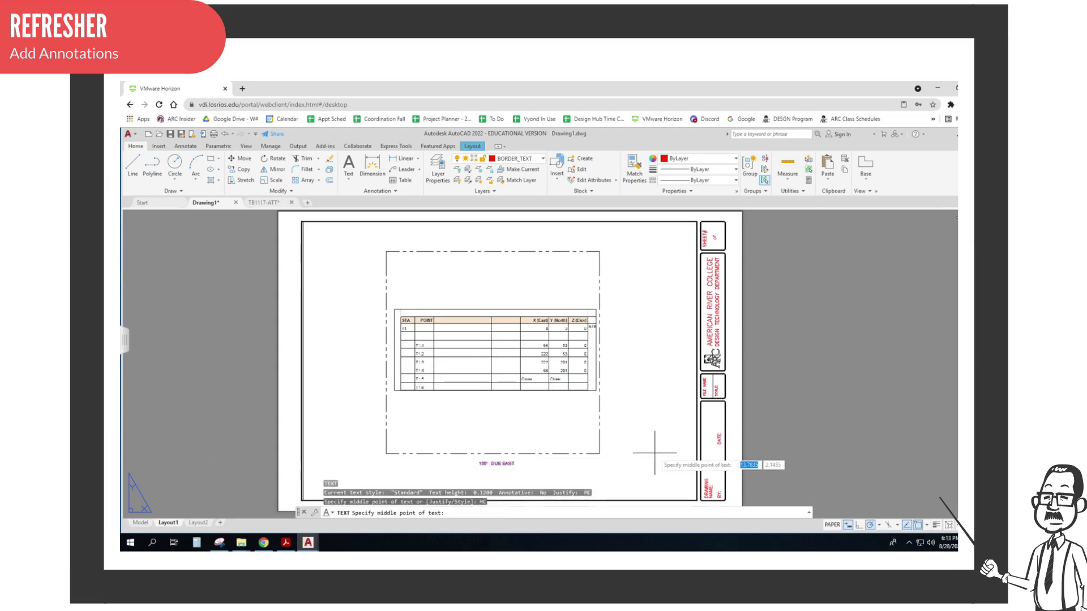
{"action": "left_click", "coordinate": [607, 360]}
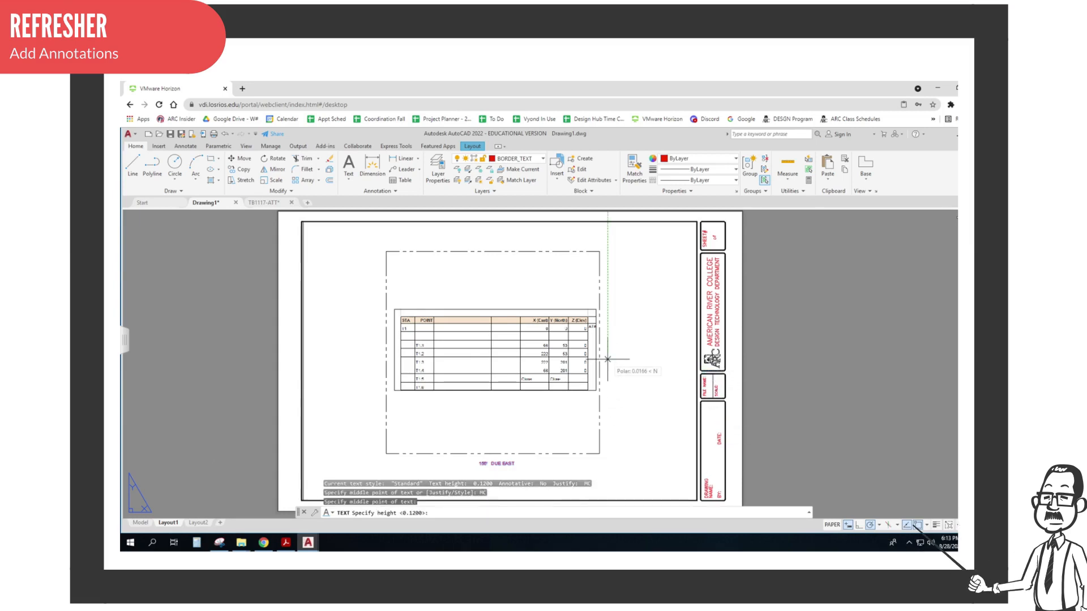
{"action": "key", "text": "Return"}
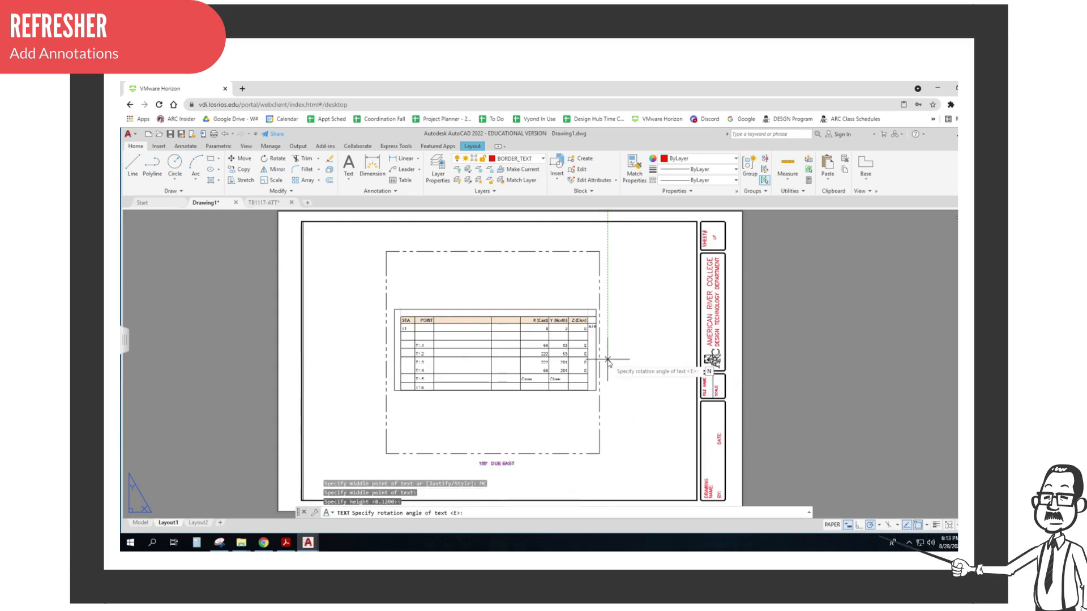
{"action": "left_click", "coordinate": [608, 360]}
{"action": "type", "text": "148"}
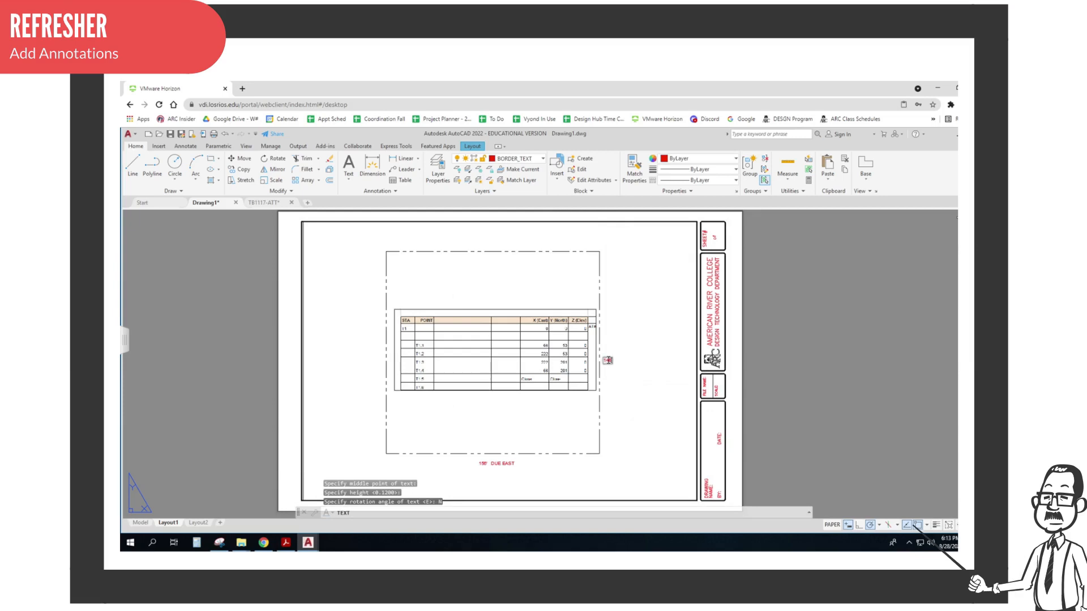
{"action": "type", "text": "' DUE"}
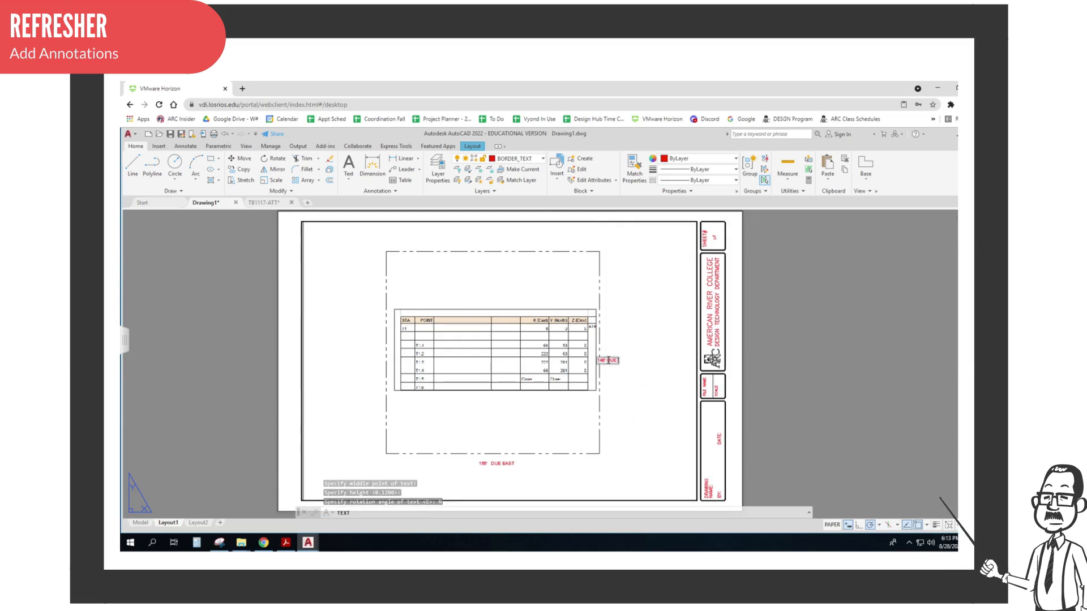
{"action": "type", "text": " NORTH"}
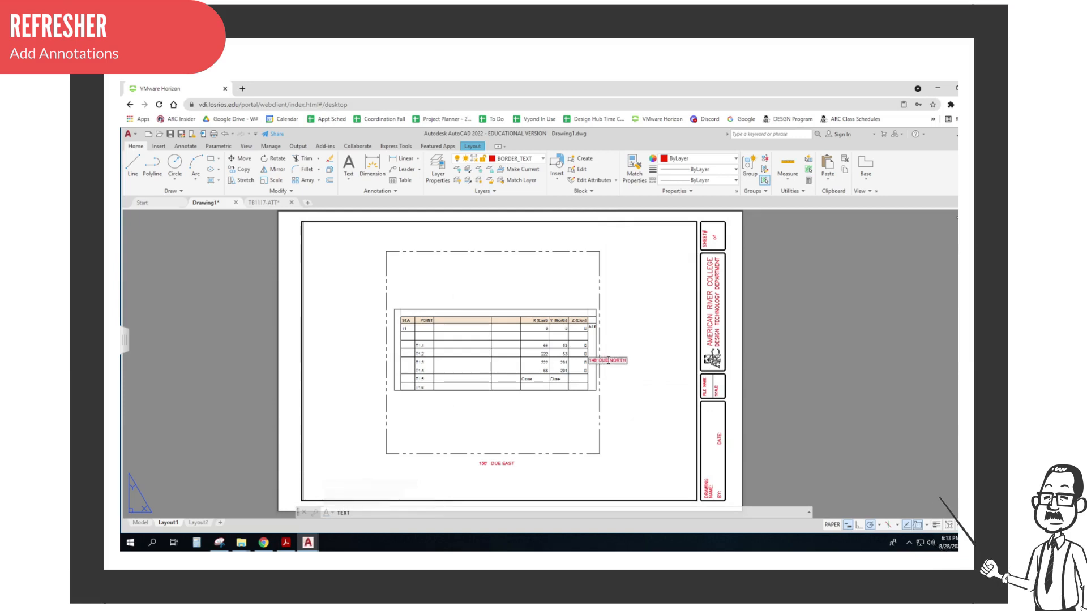
{"action": "key", "text": "Return"}
{"action": "key", "text": "Return"}
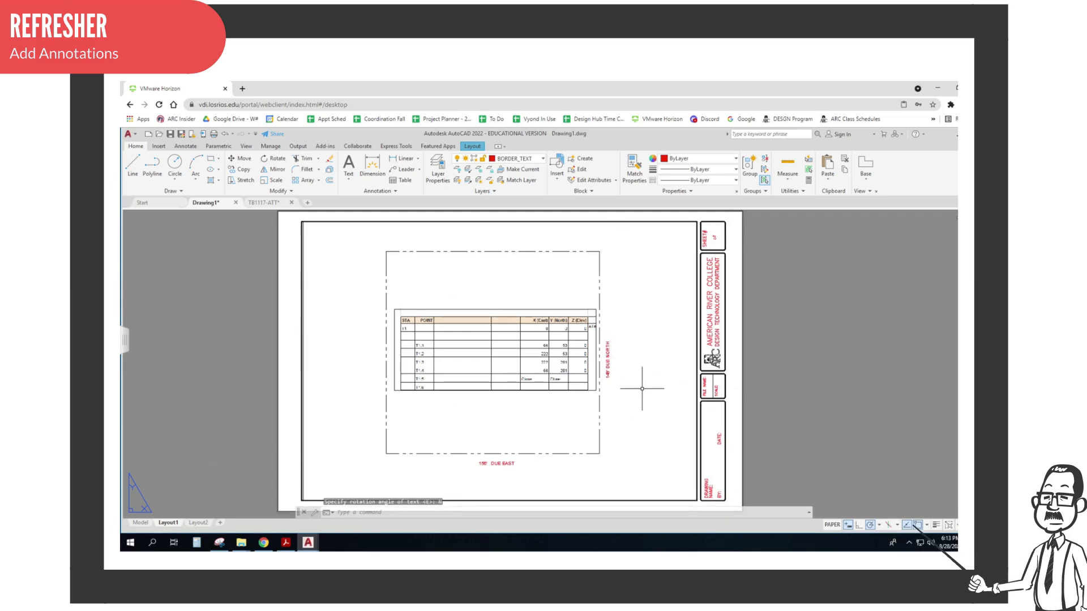
Step: Copy the "156' DUE EAST" text straight up to just above the top property line
{"action": "type", "text": "COPY"}
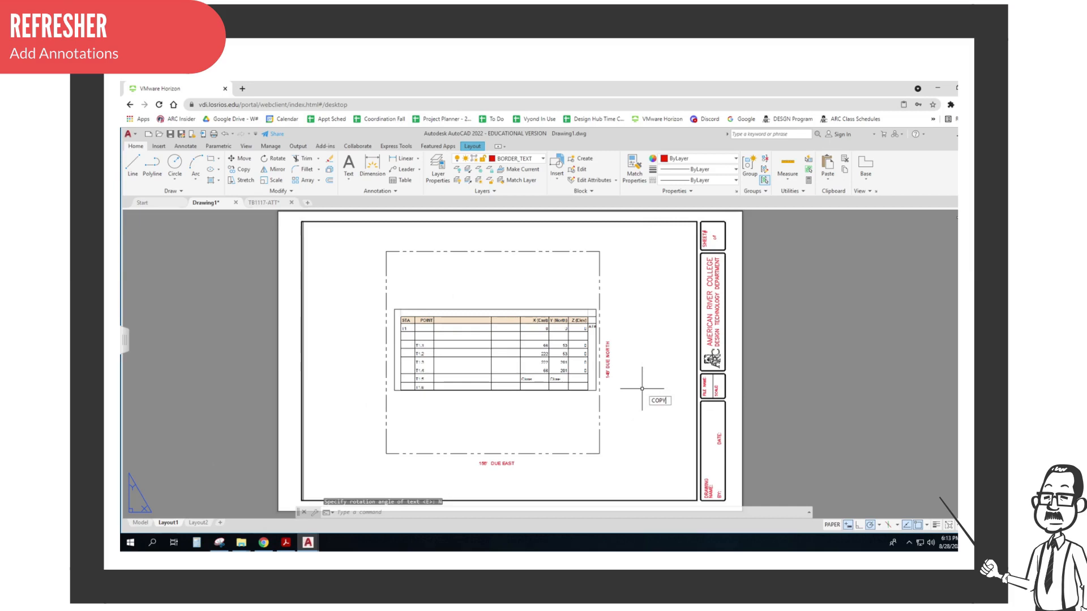
{"action": "key", "text": "Return"}
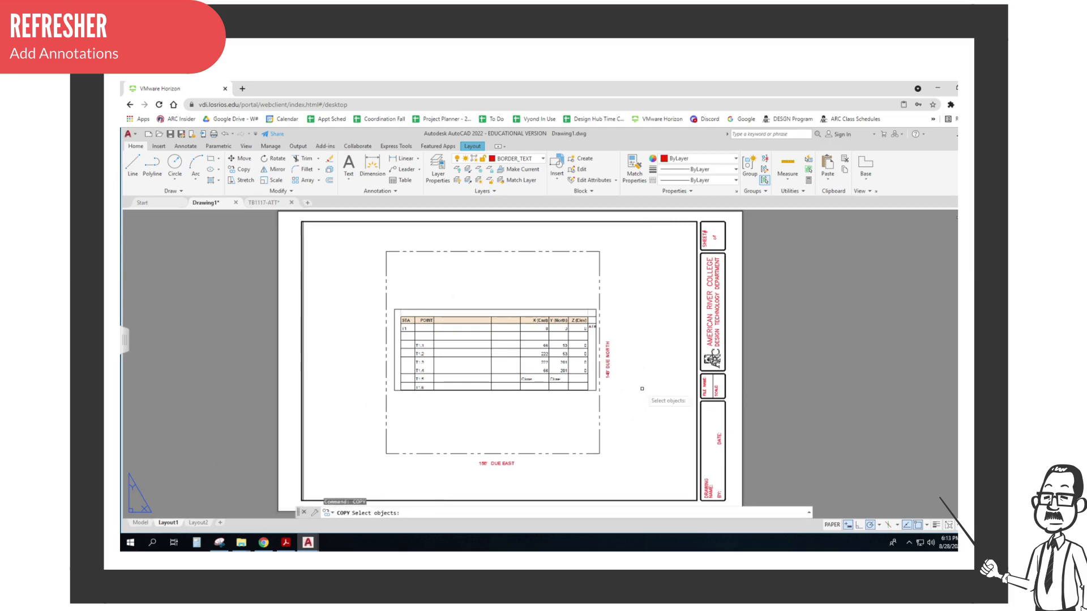
{"action": "left_click", "coordinate": [496, 463]}
{"action": "key", "text": "Return"}
{"action": "left_click", "coordinate": [502, 464]}
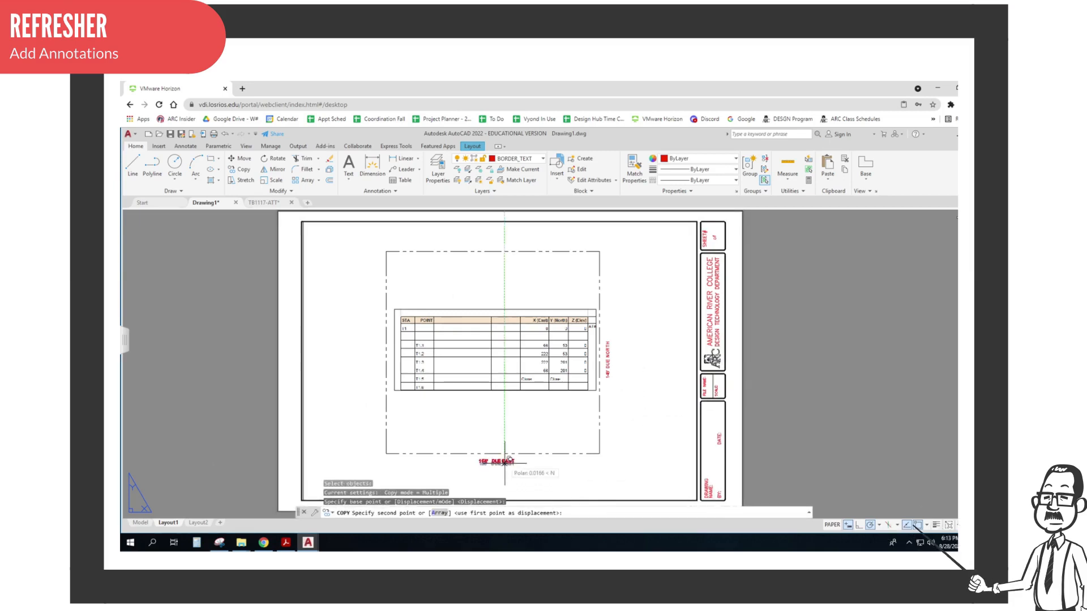
{"action": "left_click", "coordinate": [502, 246]}
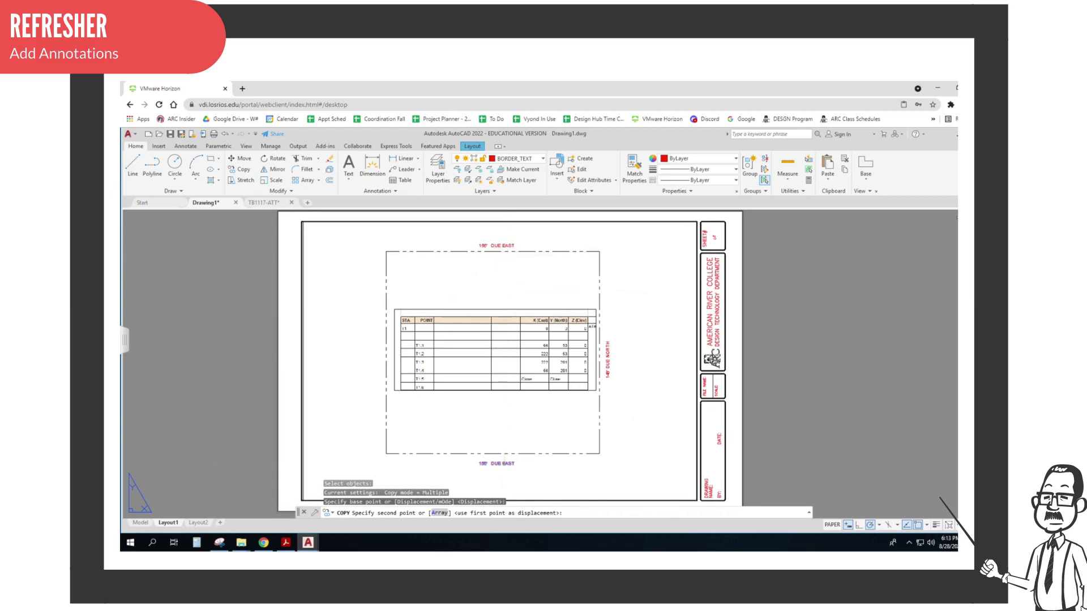
{"action": "key", "text": "Escape"}
Step: Change the copied text above the top property line to read "156' DUE WEST"
{"action": "double_click", "coordinate": [496, 246]}
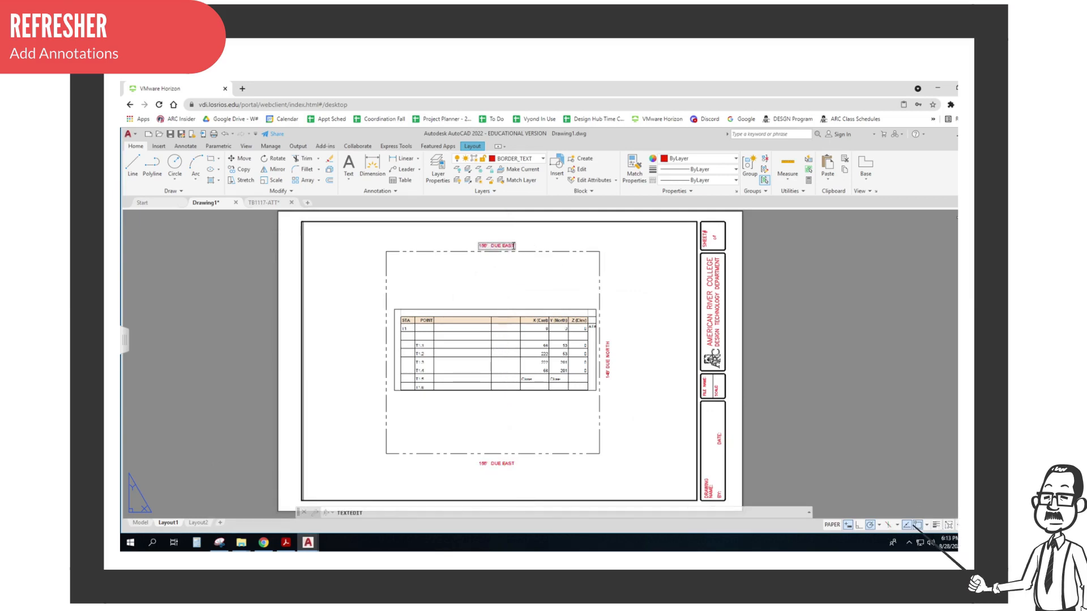
{"action": "key", "text": "BackSpace"}
{"action": "key", "text": "BackSpace"}
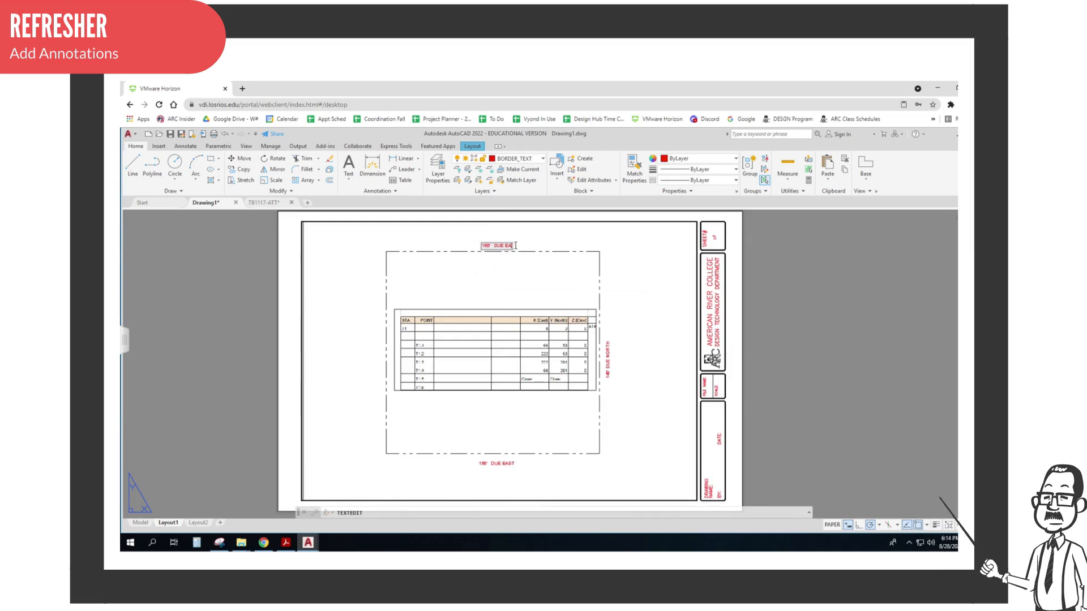
{"action": "type", "text": "WEST"}
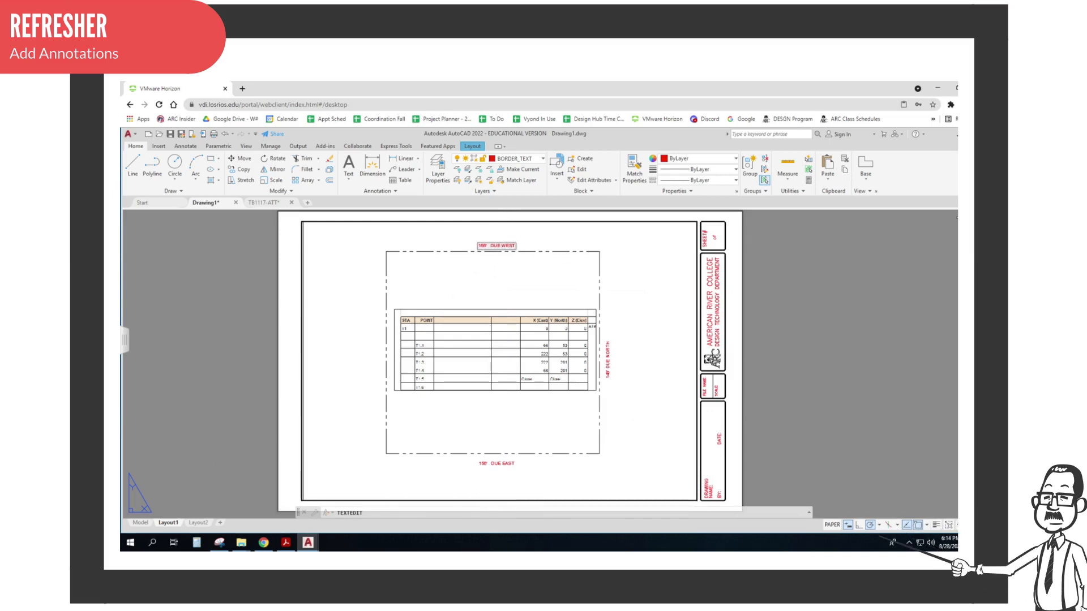
{"action": "key", "text": "Return"}
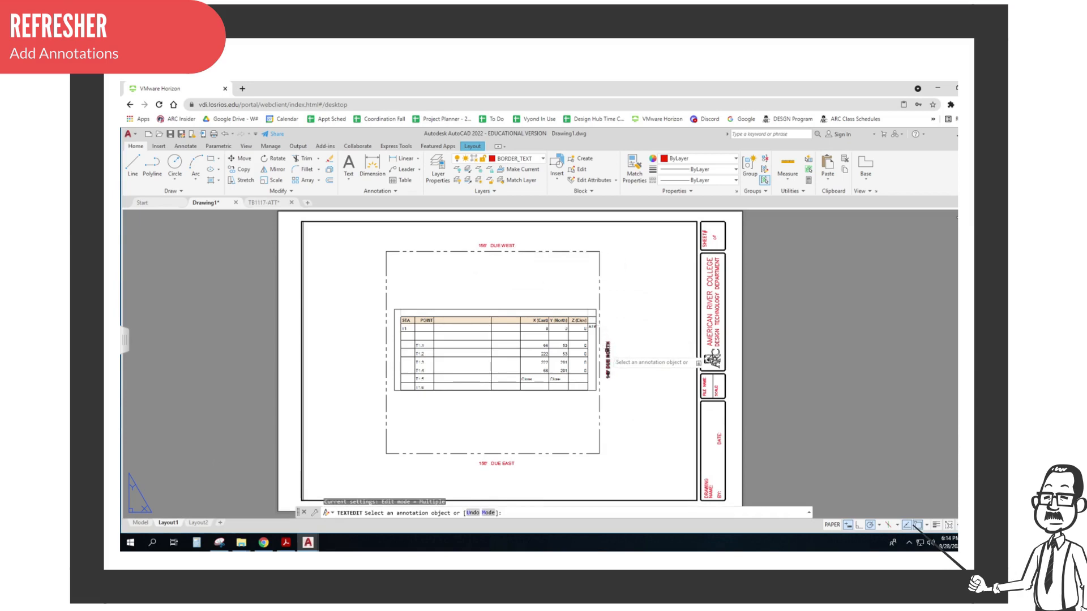
{"action": "key", "text": "Escape"}
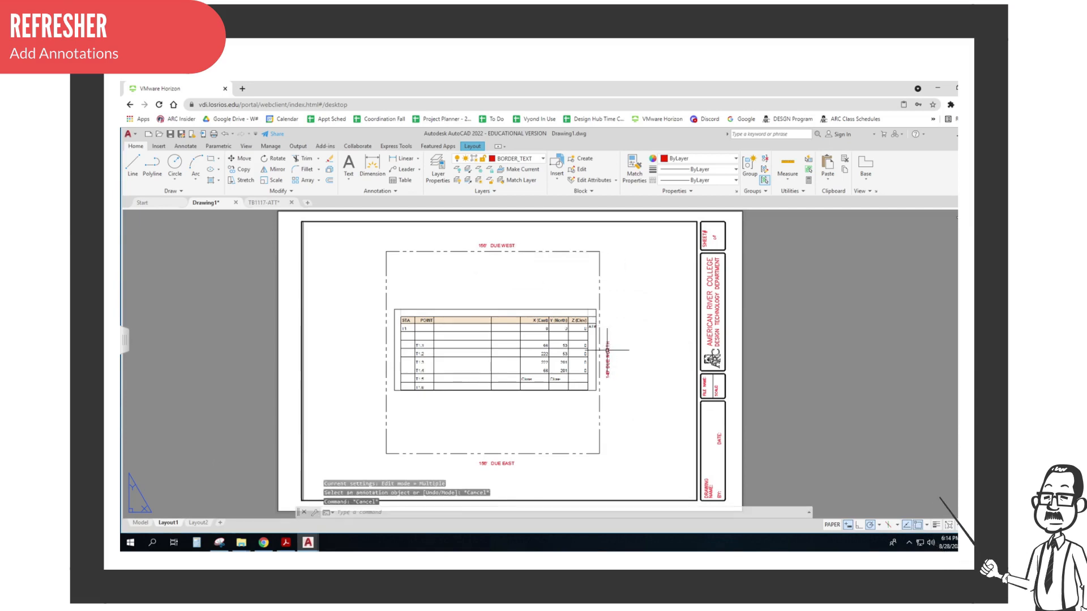
Step: Copy the "148' DUE NORTH" text straight west to just outside the left-hand property line
{"action": "type", "text": "cop"}
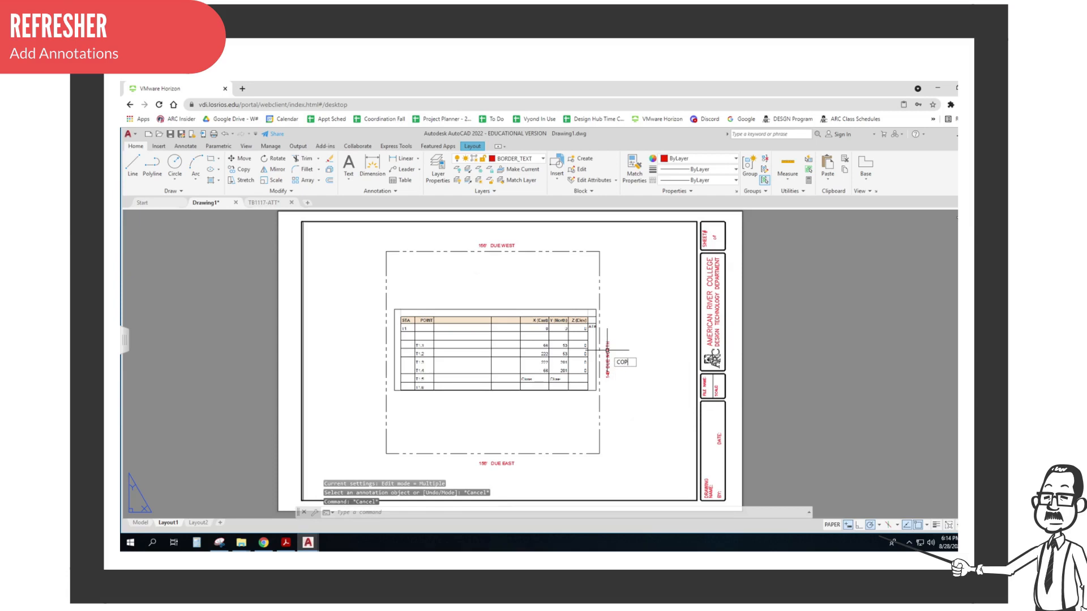
{"action": "type", "text": "y"}
{"action": "key", "text": "Return"}
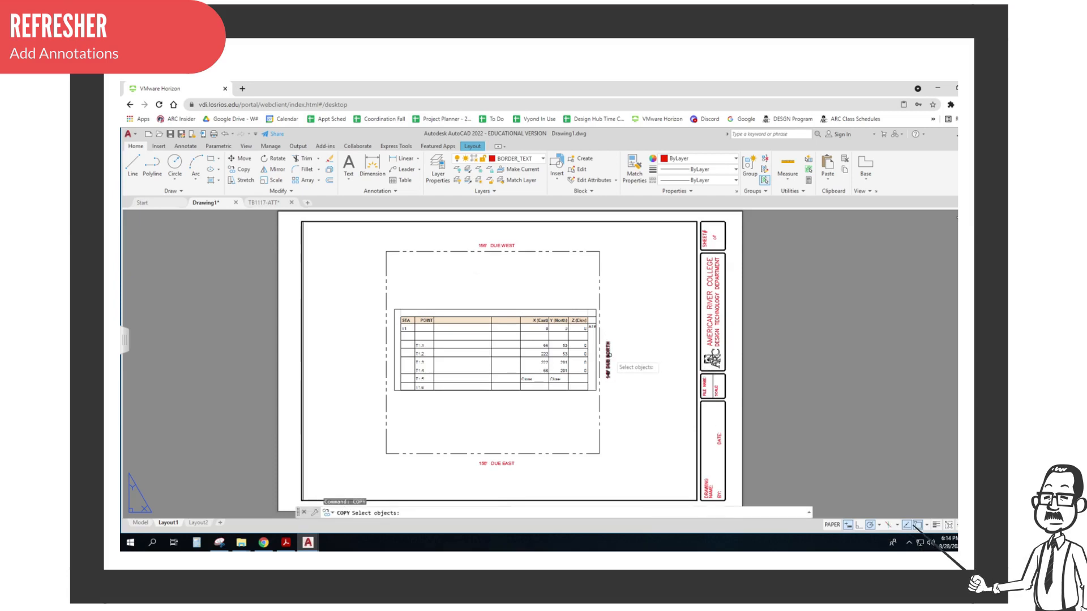
{"action": "left_click", "coordinate": [609, 354]}
{"action": "key", "text": "Return"}
{"action": "left_click", "coordinate": [637, 357]}
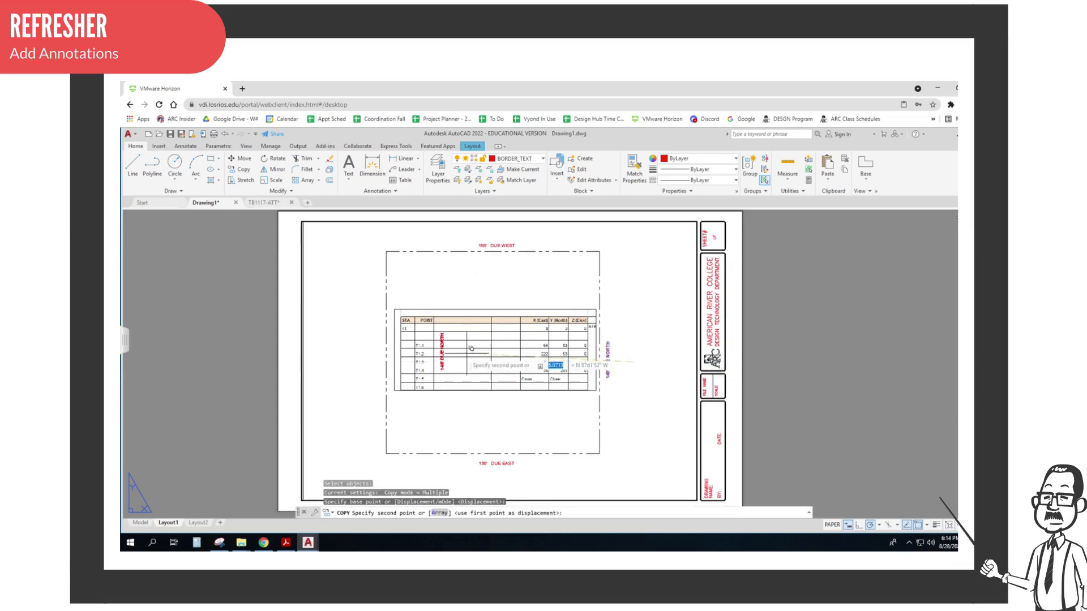
{"action": "left_click", "coordinate": [404, 361]}
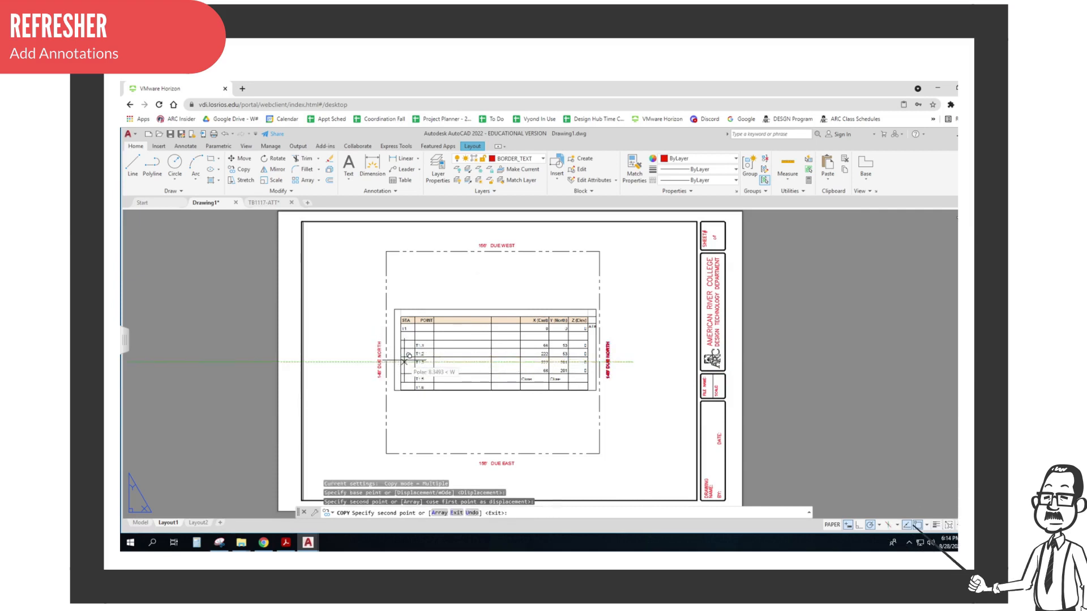
{"action": "key", "text": "Escape"}
{"action": "key", "text": "Escape"}
Step: Change the copied text beside the left-hand property line to read "148' DUE SOUTH"
{"action": "left_click", "coordinate": [379, 354]}
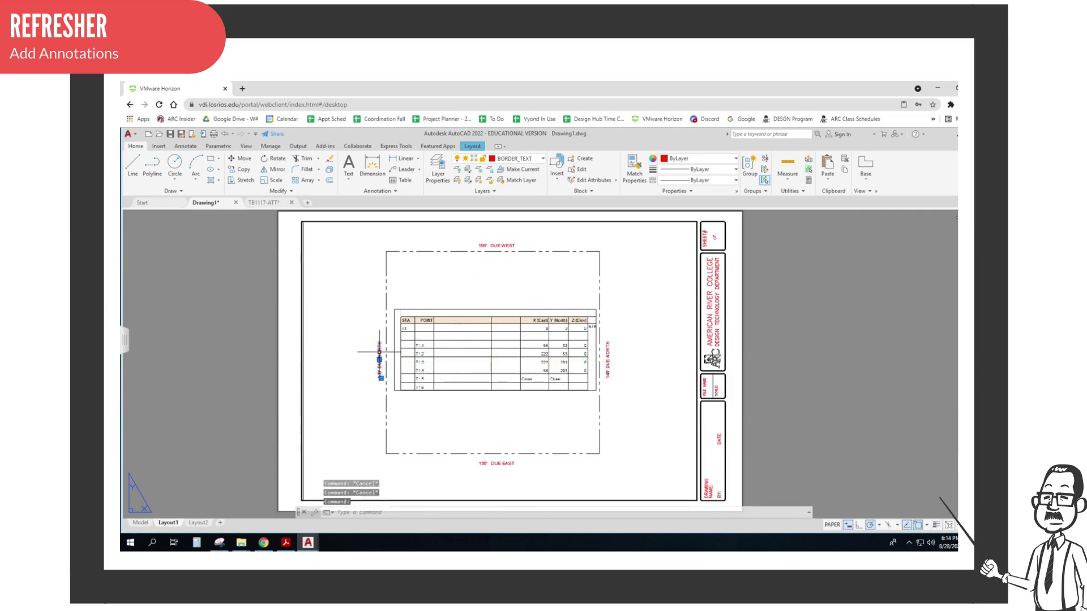
{"action": "double_click", "coordinate": [380, 354]}
{"action": "left_click", "coordinate": [385, 361]}
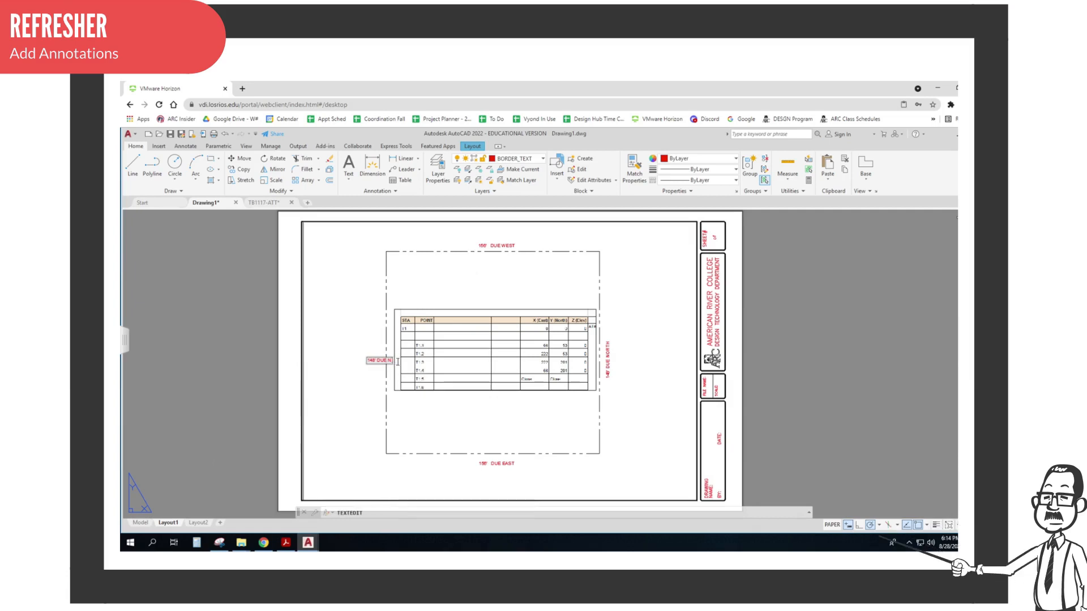
{"action": "key", "text": "BackSpace"}
{"action": "key", "text": "BackSpace"}
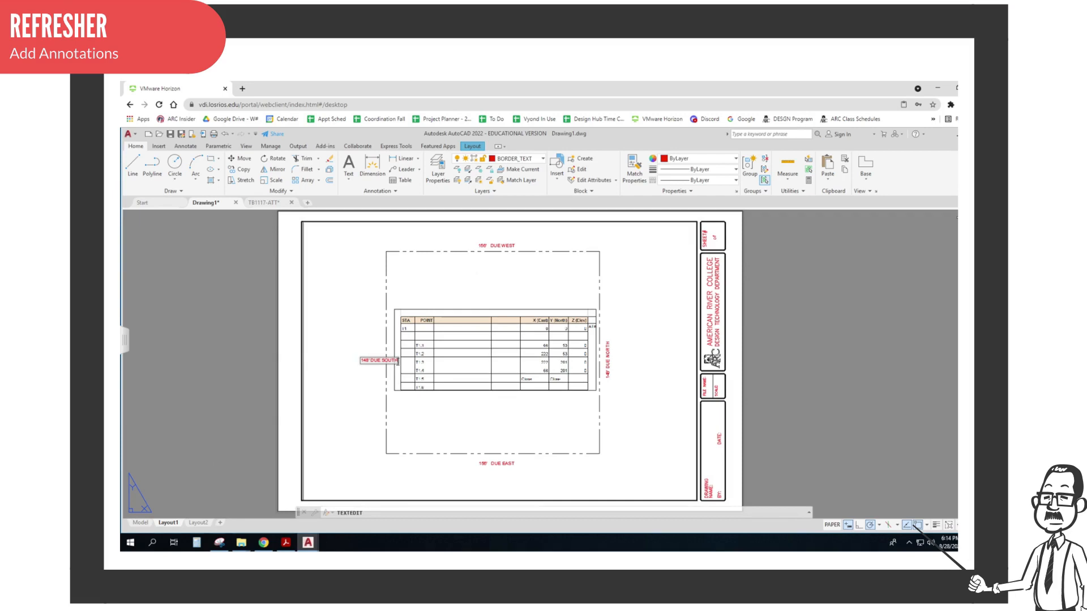
{"action": "key", "text": "Return"}
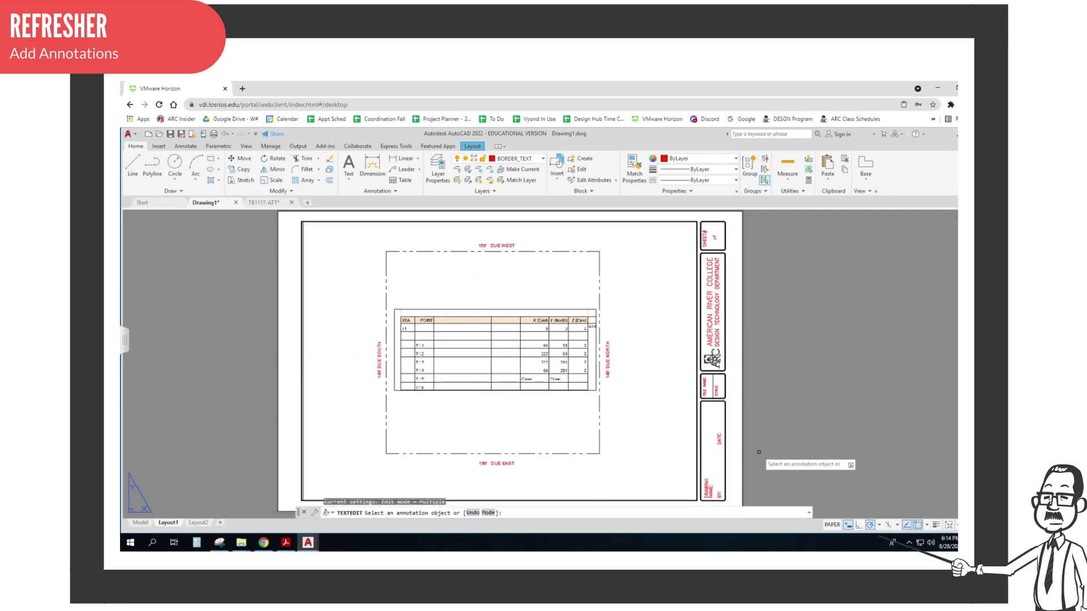
{"action": "key", "text": "Escape"}
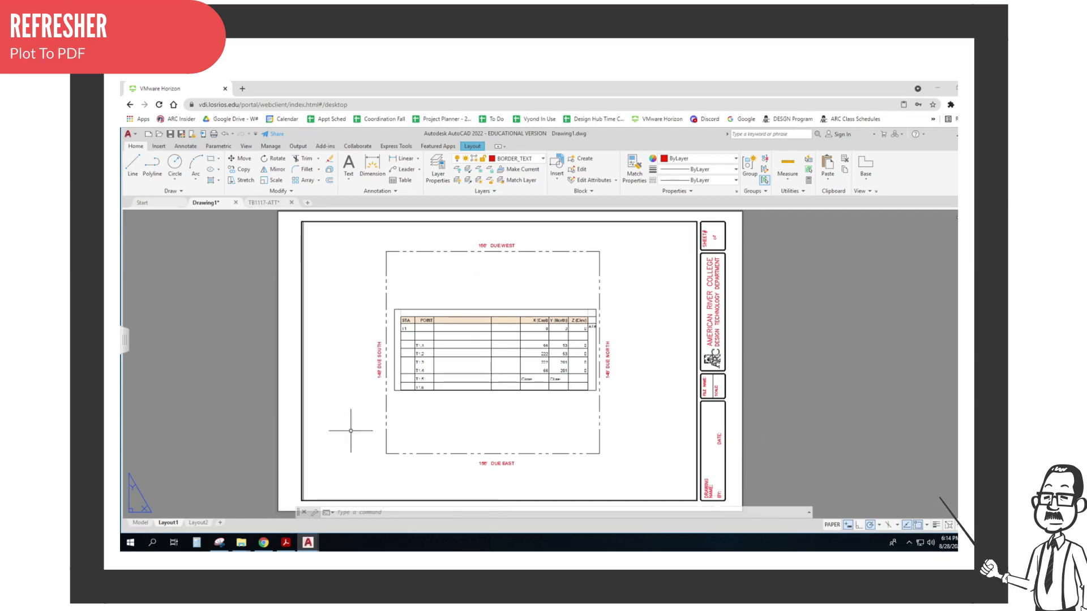
Step: Set up a single-sheet plot of Layout1 with the AutoCAD PDF (General Documentation) plotter, preview it and send it to plot
{"action": "left_click", "coordinate": [133, 135]}
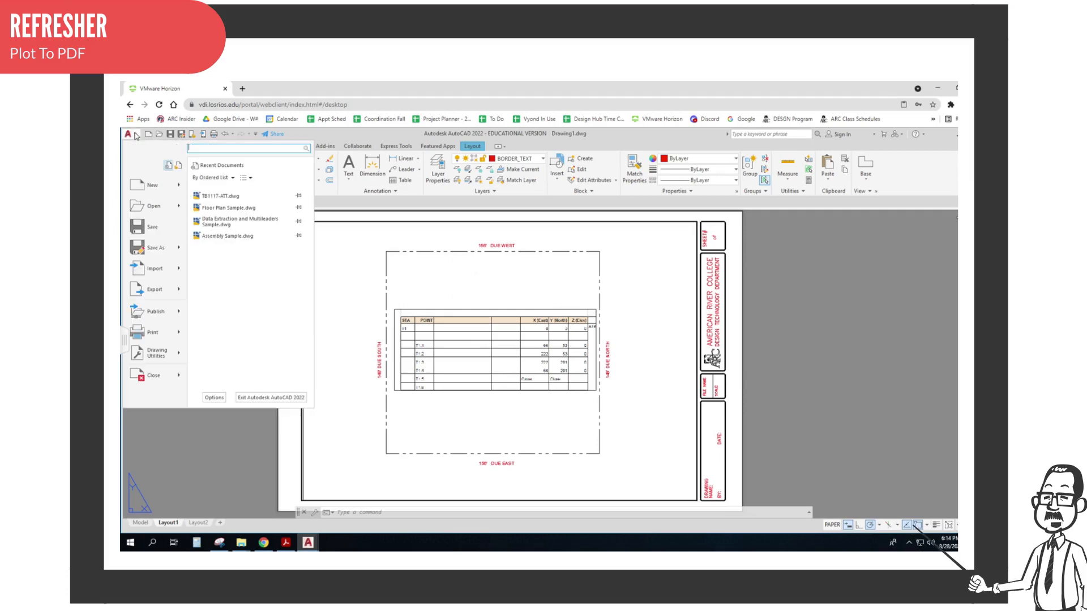
{"action": "left_click", "coordinate": [164, 337]}
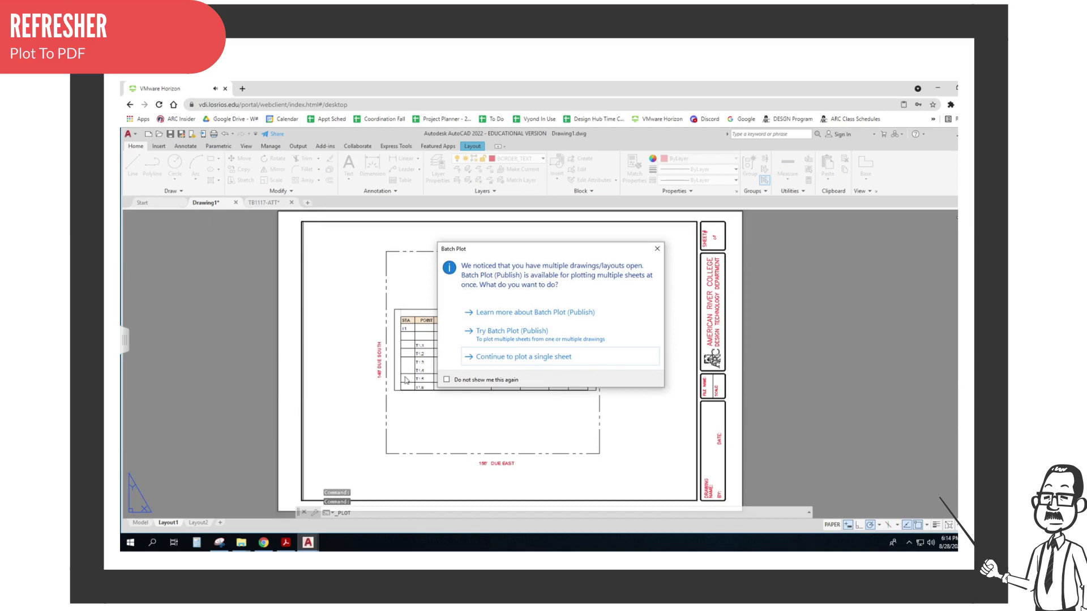
{"action": "left_click", "coordinate": [510, 358]}
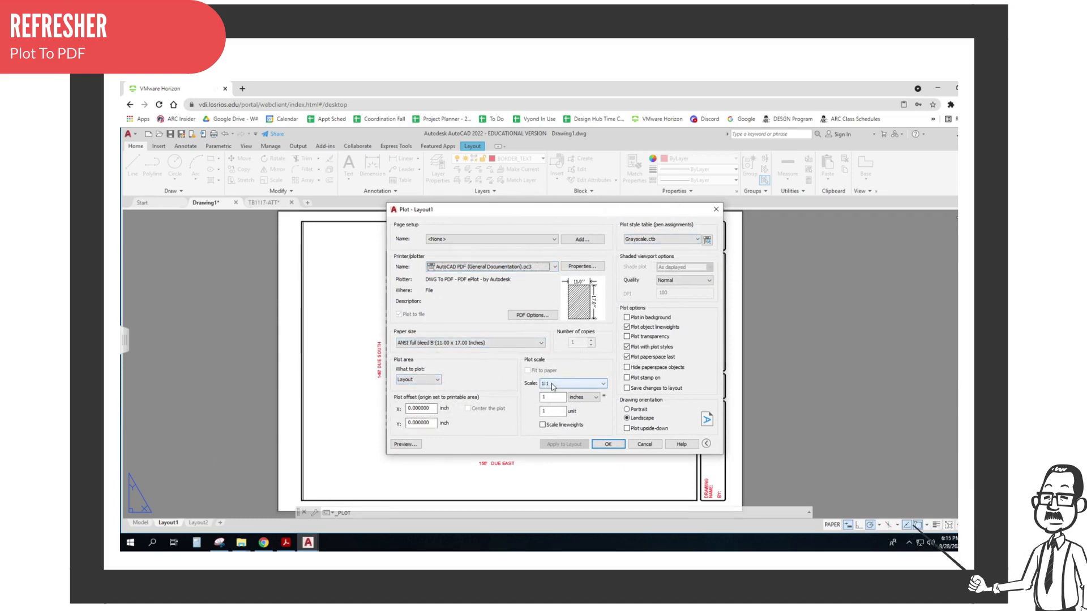
{"action": "left_click", "coordinate": [400, 444]}
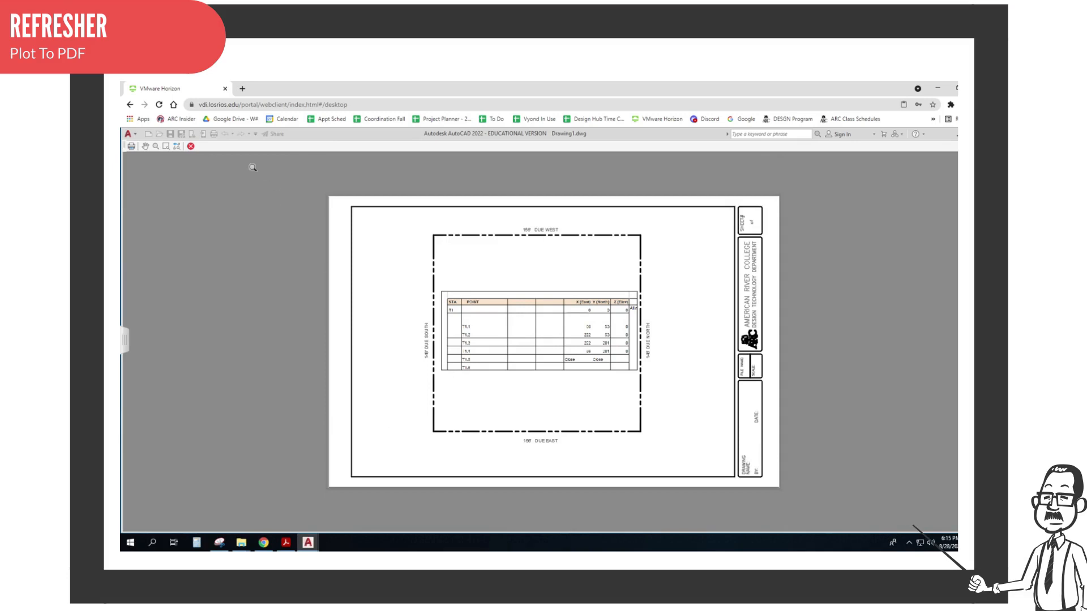
{"action": "left_click", "coordinate": [131, 147]}
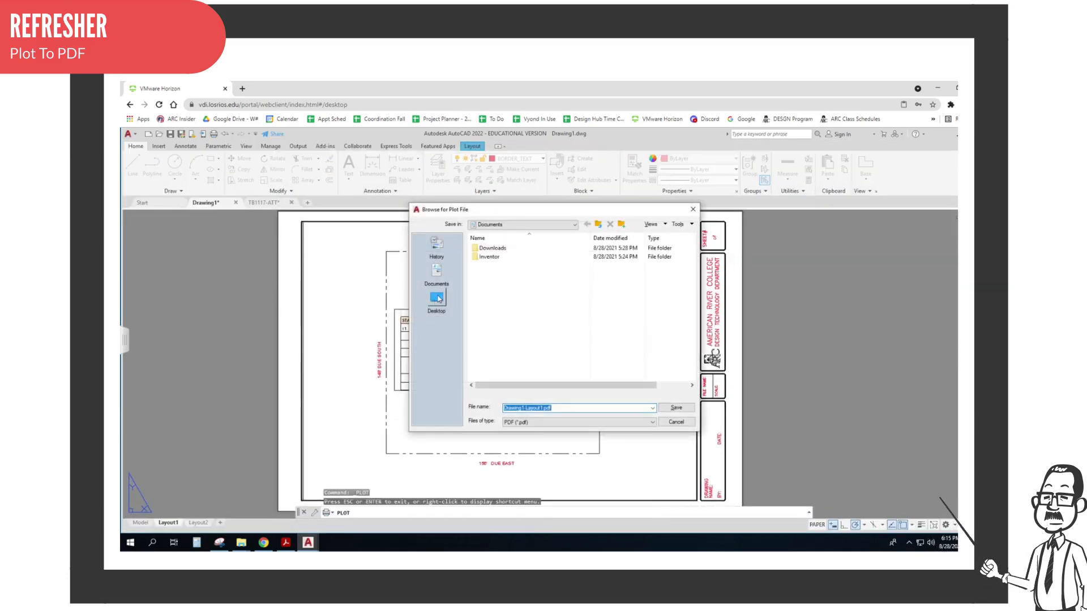
Step: Choose the "350 Fall 2021" folder on the personal network drive as the location for the plot file
{"action": "left_click", "coordinate": [438, 299]}
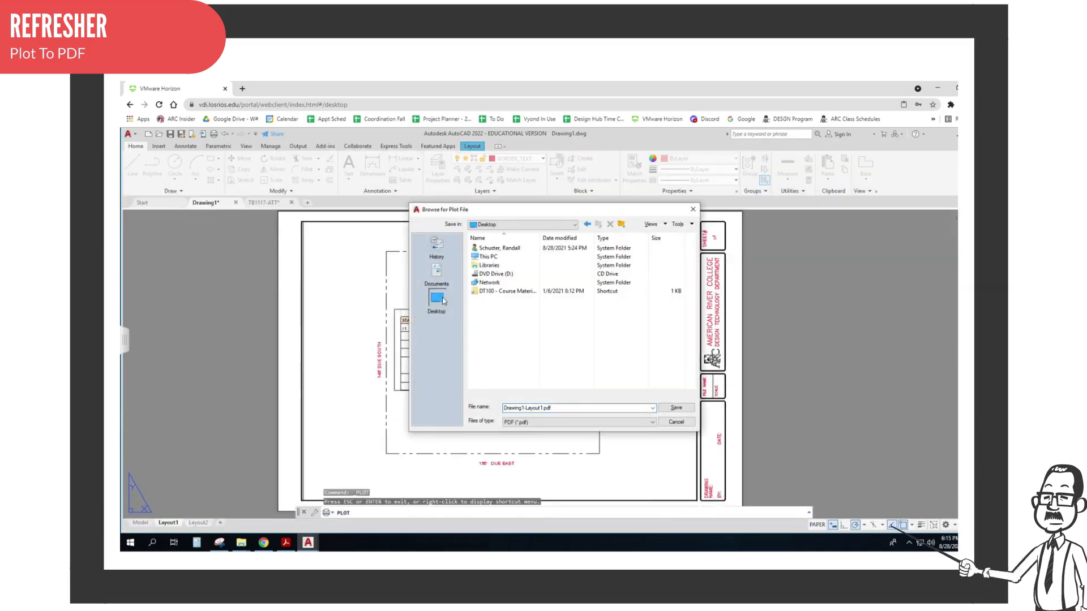
{"action": "double_click", "coordinate": [491, 260]}
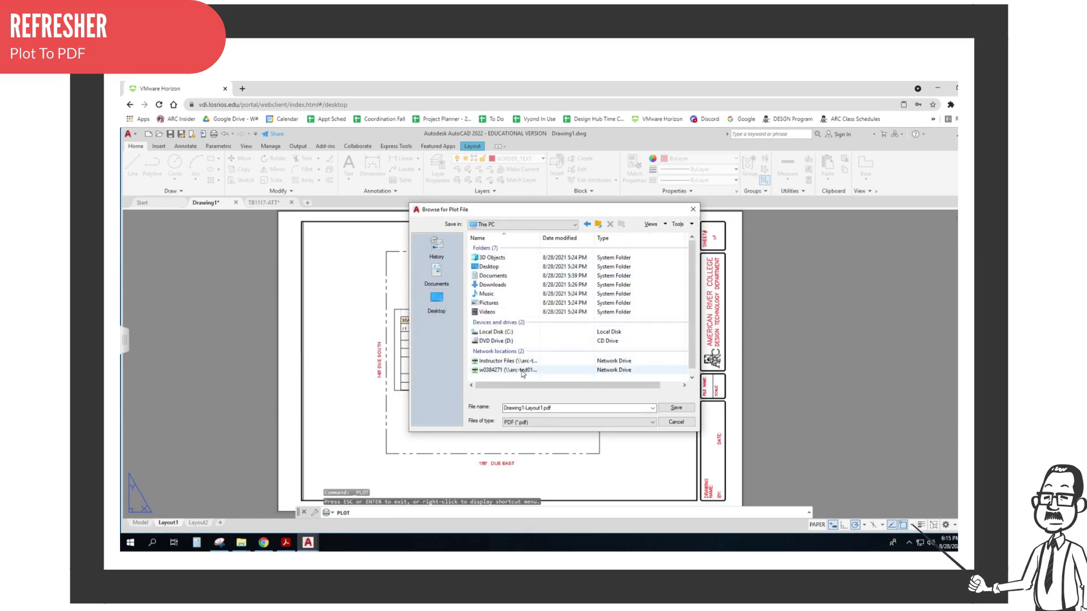
{"action": "left_click", "coordinate": [522, 370]}
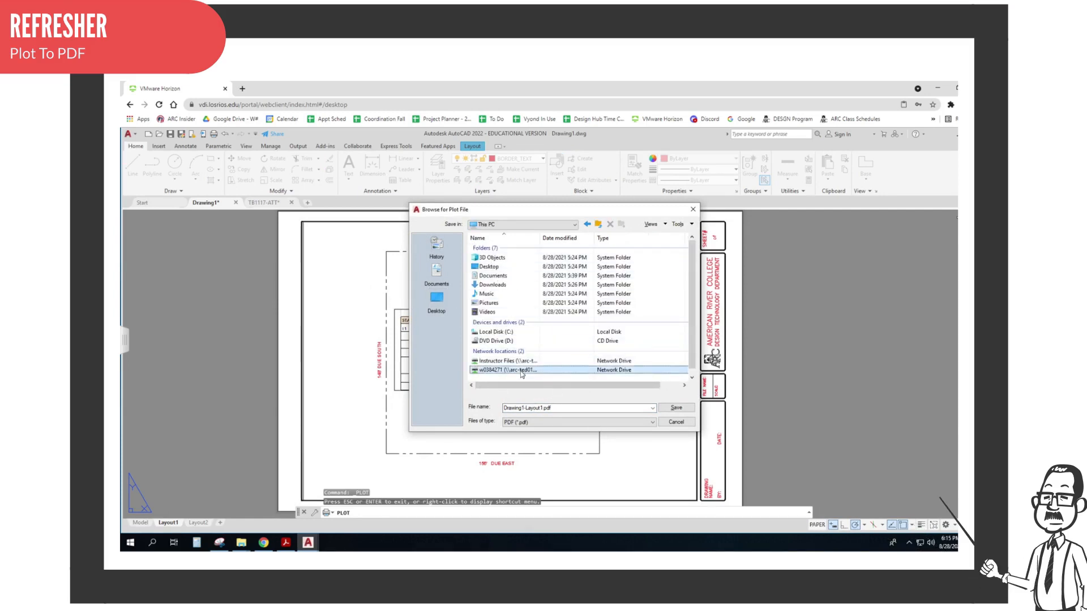
{"action": "double_click", "coordinate": [478, 373]}
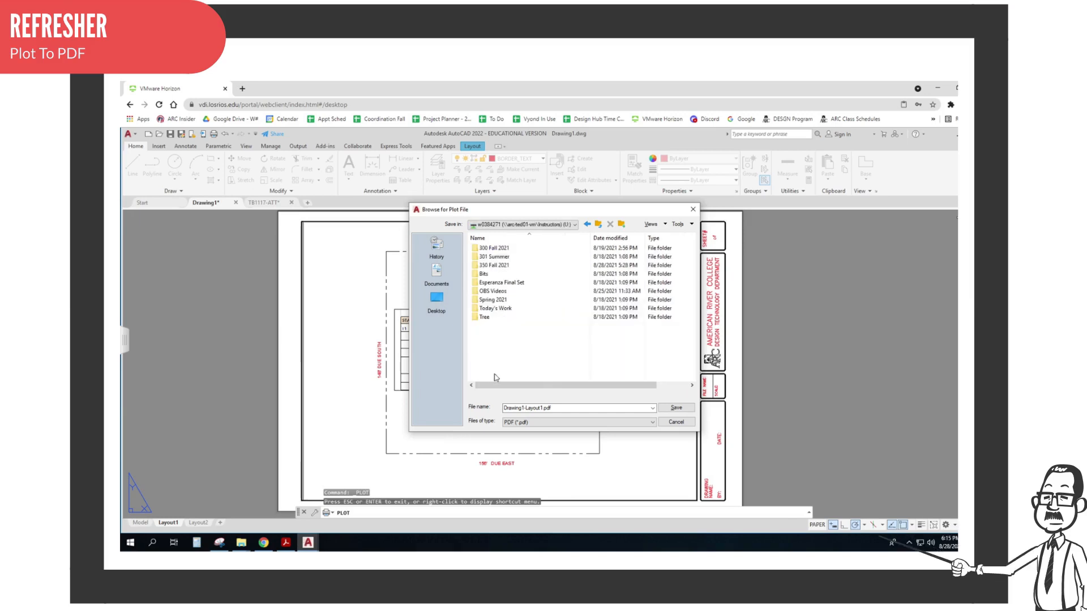
{"action": "double_click", "coordinate": [494, 264]}
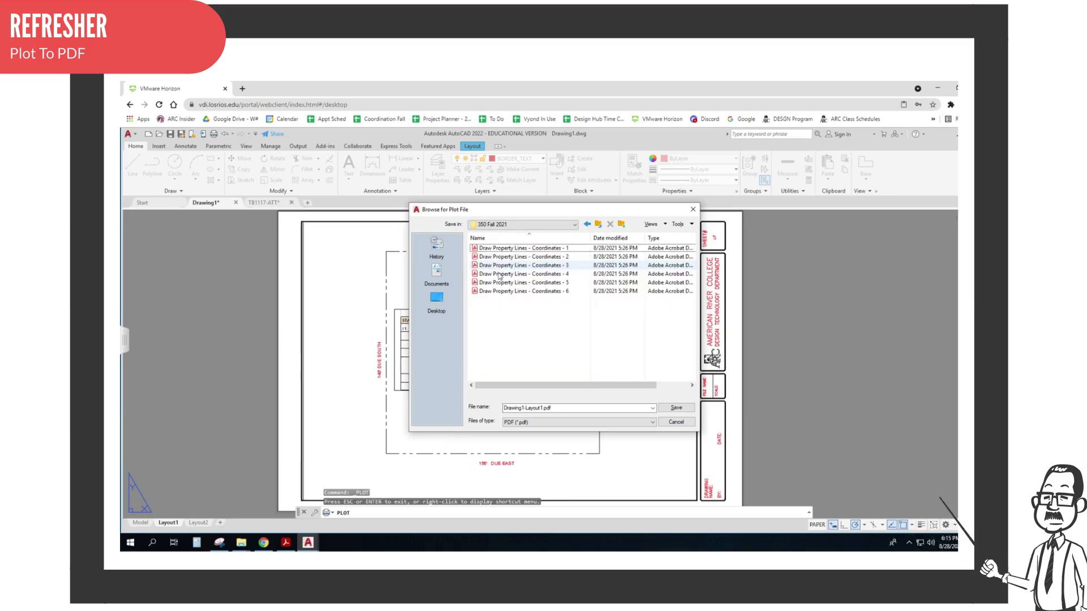
Step: Name the plot file "Draw Property Lines - Coordinates - 1 - Complete - RS", based on the existing Coordinates - 1 PDF name, and save it
{"action": "left_click", "coordinate": [562, 411]}
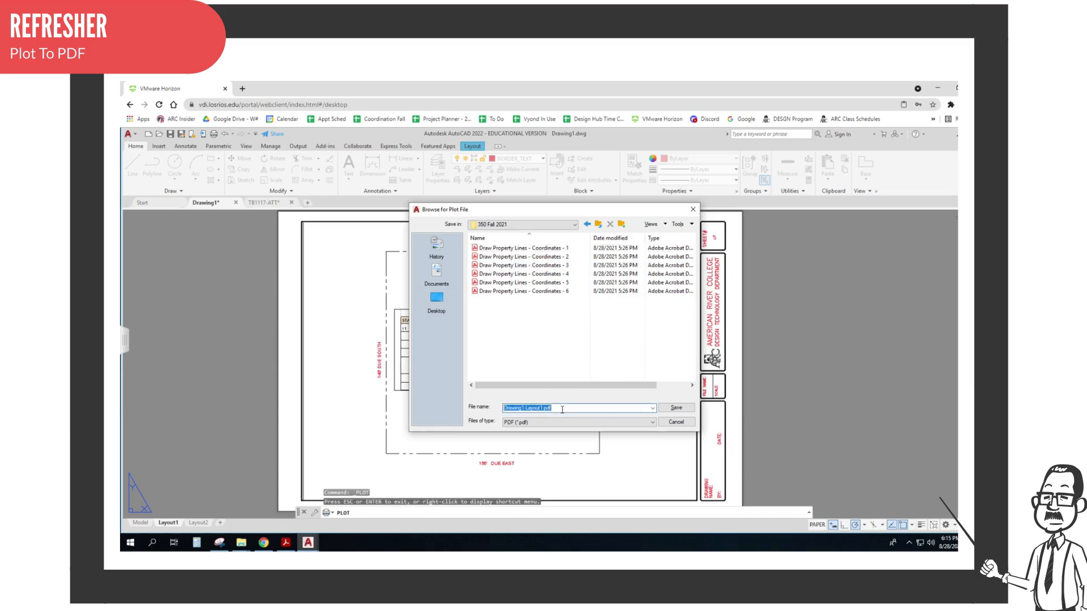
{"action": "left_click", "coordinate": [552, 247]}
{"action": "left_click", "coordinate": [548, 408]}
{"action": "left_click", "coordinate": [590, 408]}
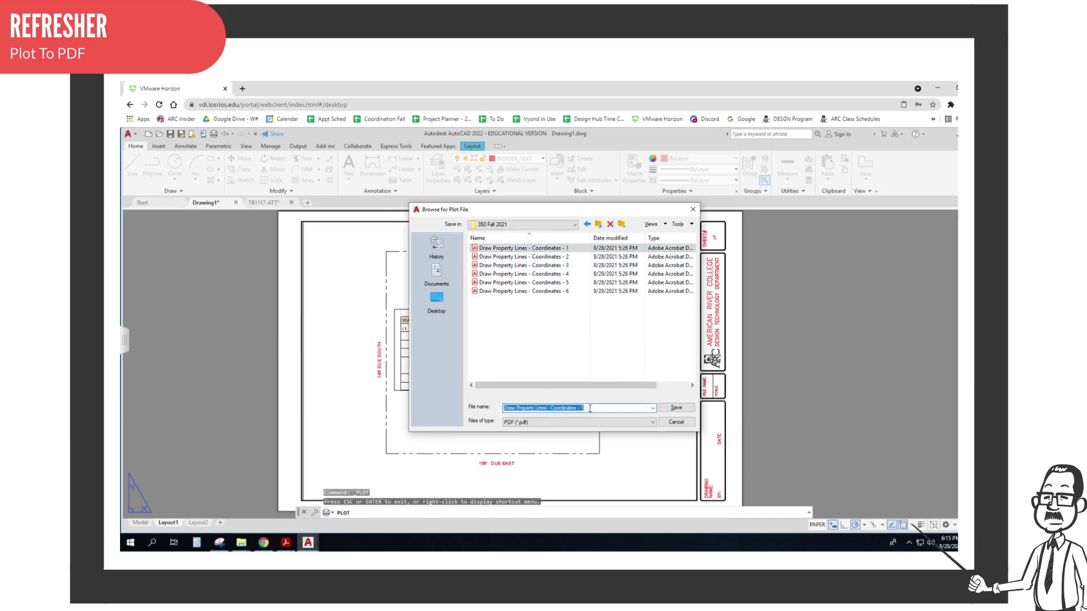
{"action": "type", "text": "-"}
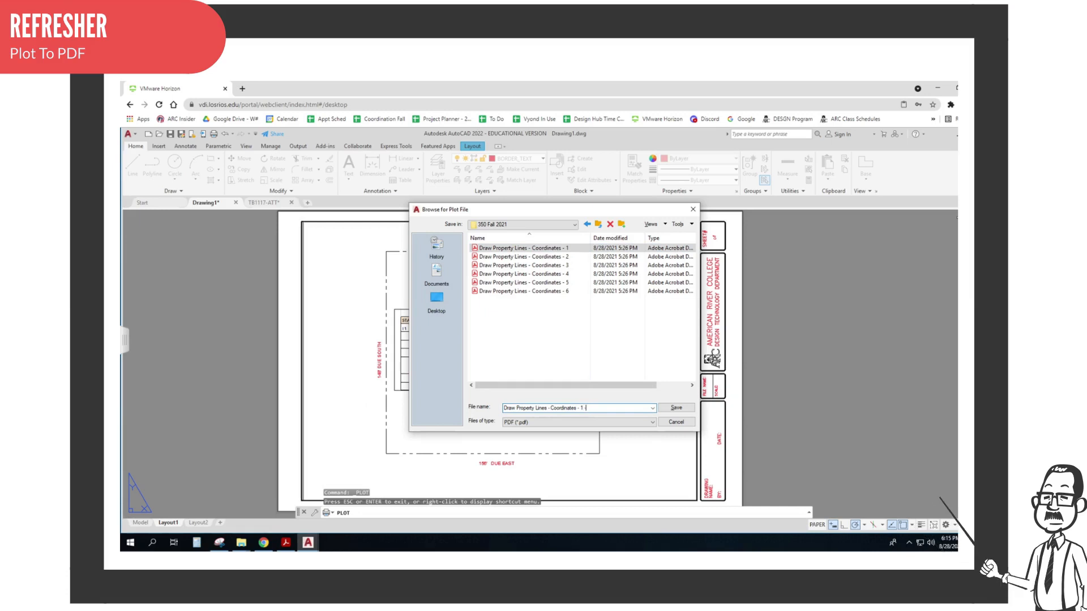
{"action": "type", "text": " cOMPLETE"}
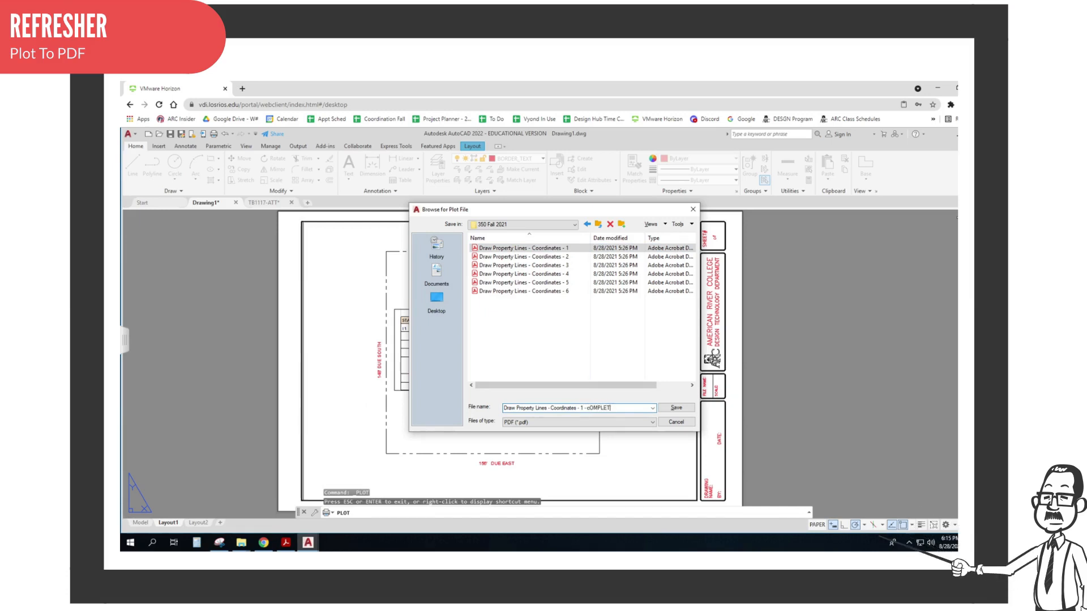
{"action": "key", "text": "BackSpace"}
{"action": "key", "text": "BackSpace"}
{"action": "key", "text": "BackSpace"}
{"action": "key", "text": "BackSpace"}
{"action": "key", "text": "BackSpace"}
{"action": "key", "text": "BackSpace"}
{"action": "key", "text": "BackSpace"}
{"action": "key", "text": "BackSpace"}
{"action": "key", "text": "BackSpace"}
{"action": "key", "text": "BackSpace"}
{"action": "type", "text": "-"}
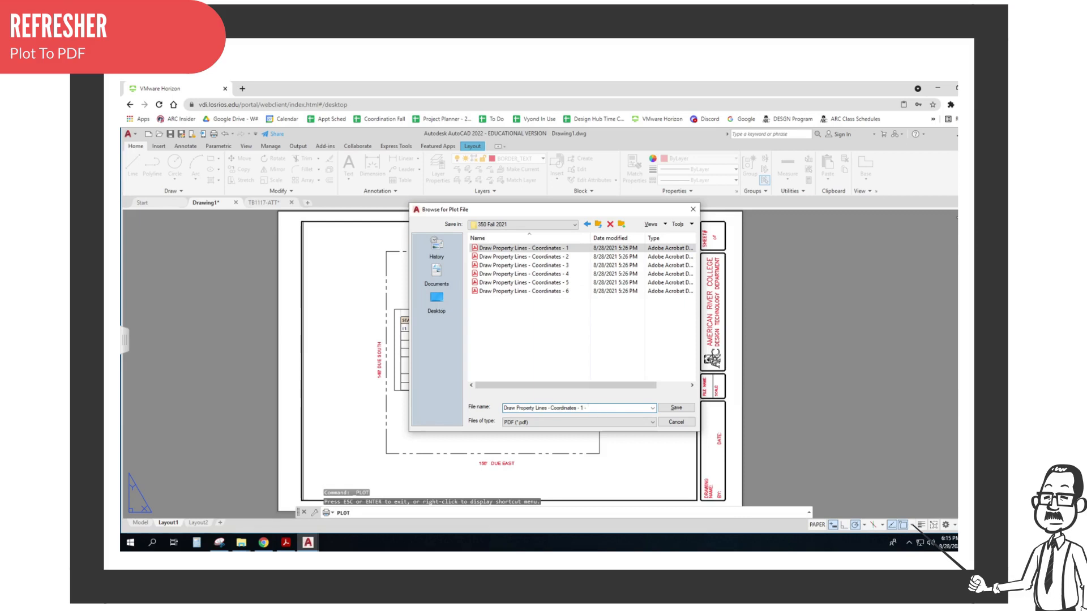
{"action": "type", "text": " Complete - RS"}
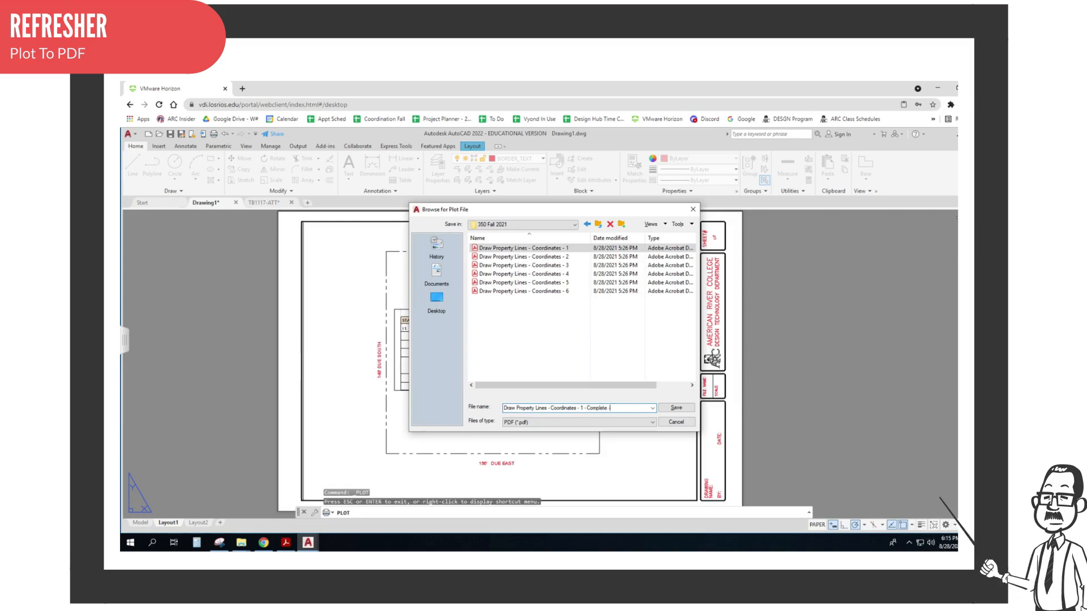
{"action": "left_click", "coordinate": [676, 408]}
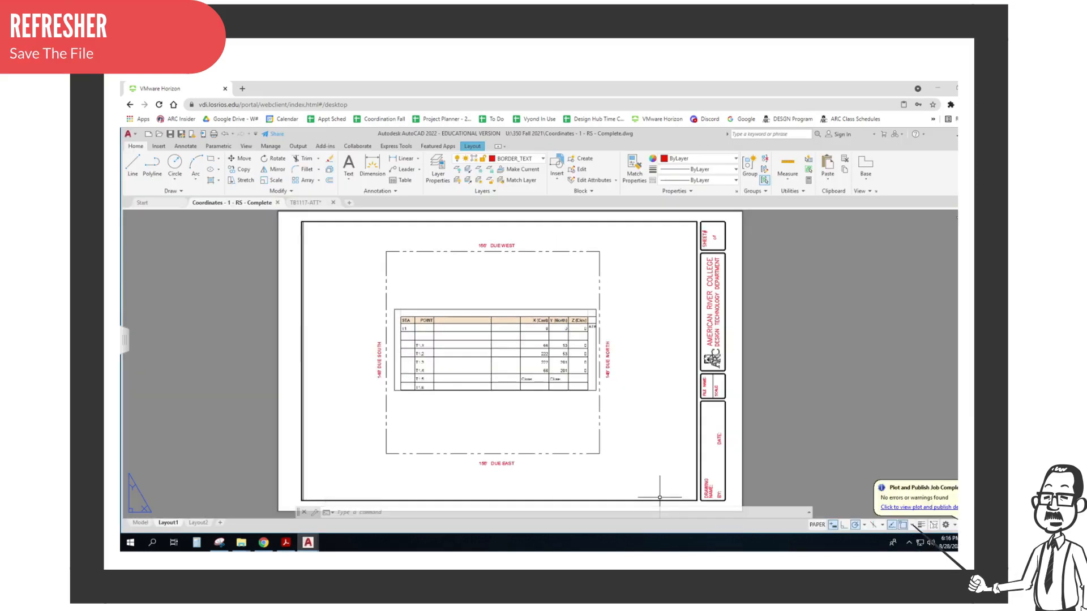
Step: Save the drawing as "Coordinates - 1 - RS - Complete" in the 350 Fall 2021 folder, replacing the existing file
{"action": "left_click", "coordinate": [135, 134]}
{"action": "left_click", "coordinate": [153, 227]}
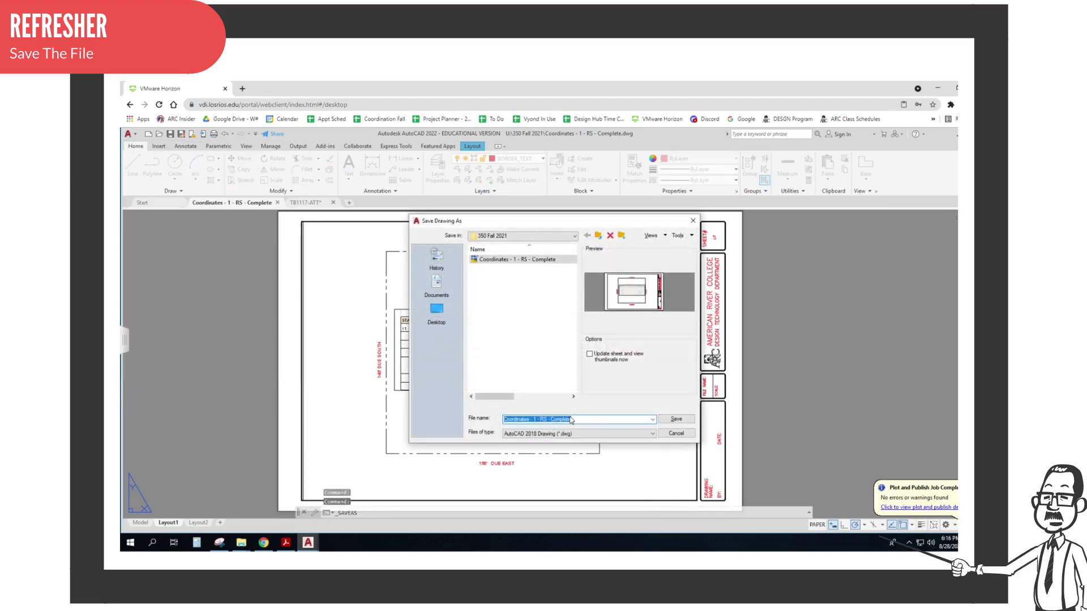
{"action": "left_click", "coordinate": [674, 420]}
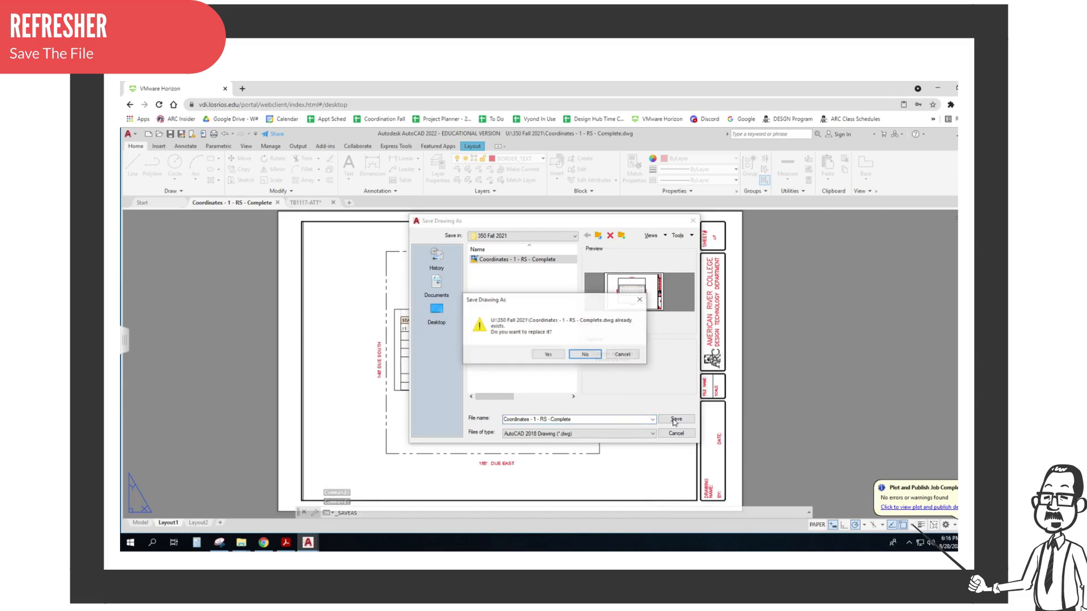
{"action": "left_click", "coordinate": [547, 354]}
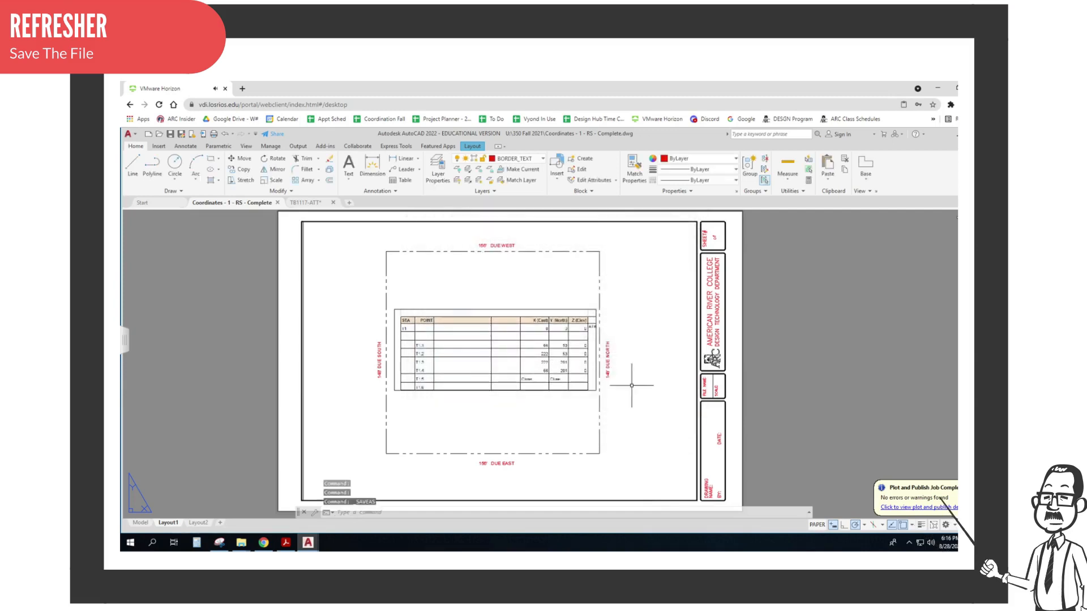